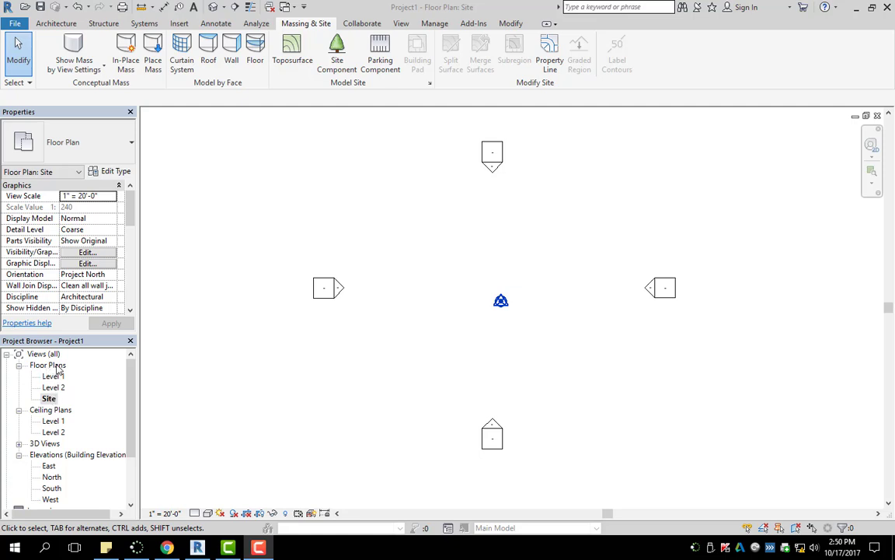
double_click(50, 398)
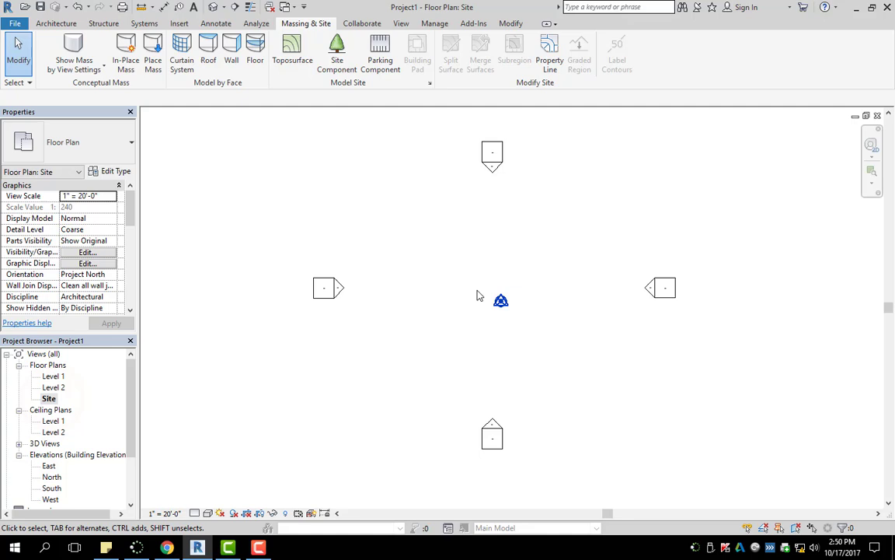
double_click(55, 376)
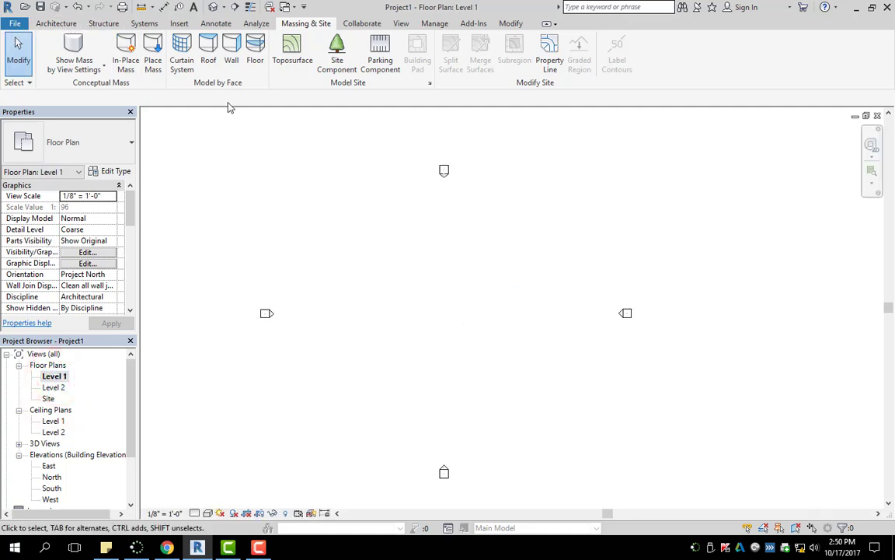
left_click(53, 23)
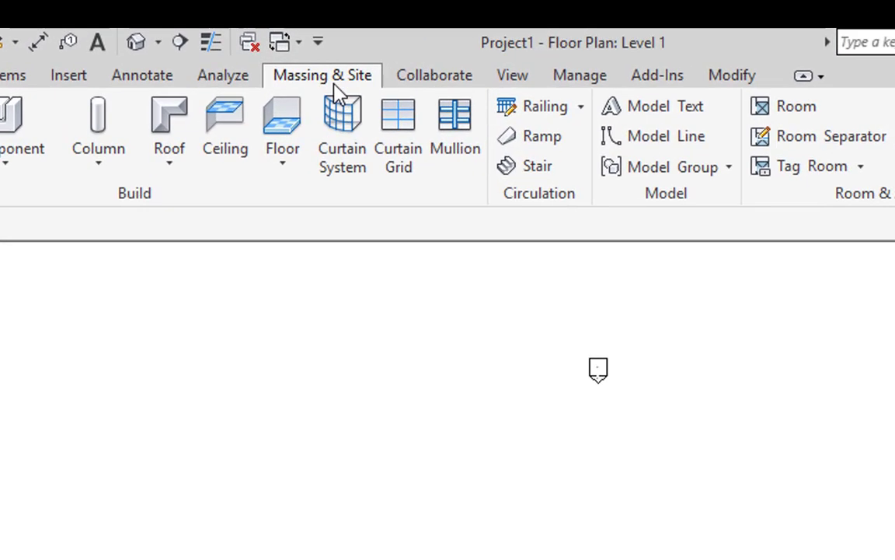
left_click(334, 75)
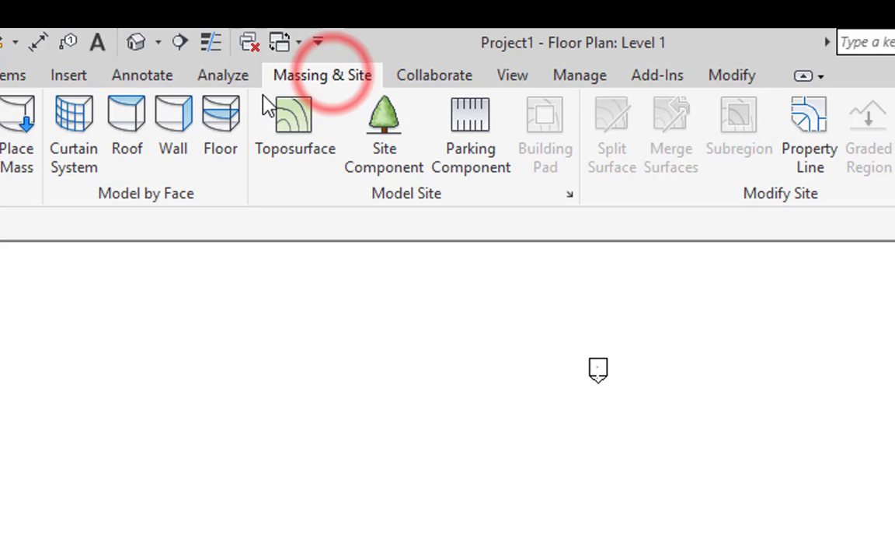
left_click(301, 148)
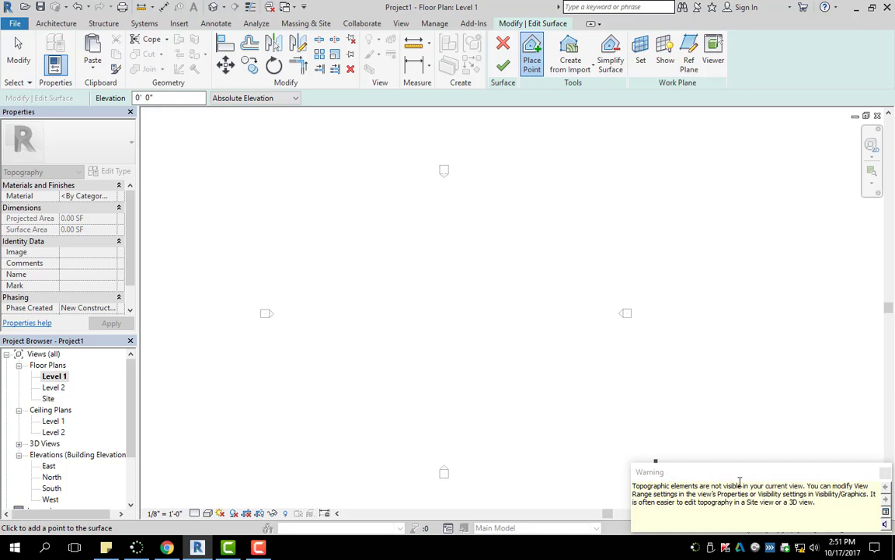
left_click(885, 471)
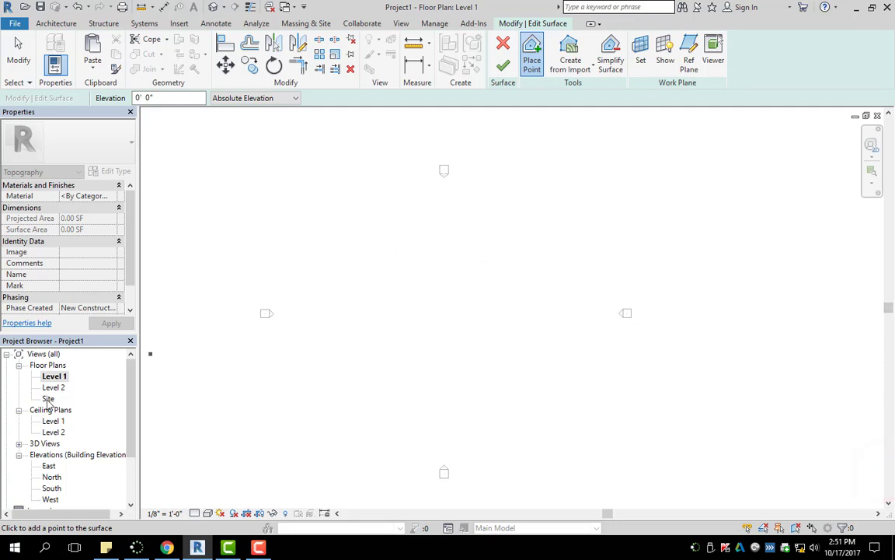
left_click(503, 43)
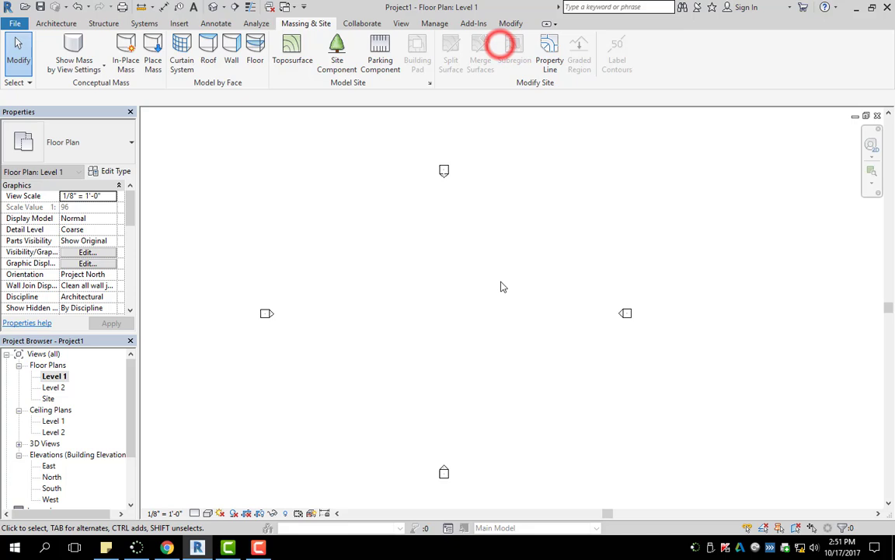
Open the Site floor plan and start a toposurface with points at absolute elevation 0' 0".
double_click(48, 398)
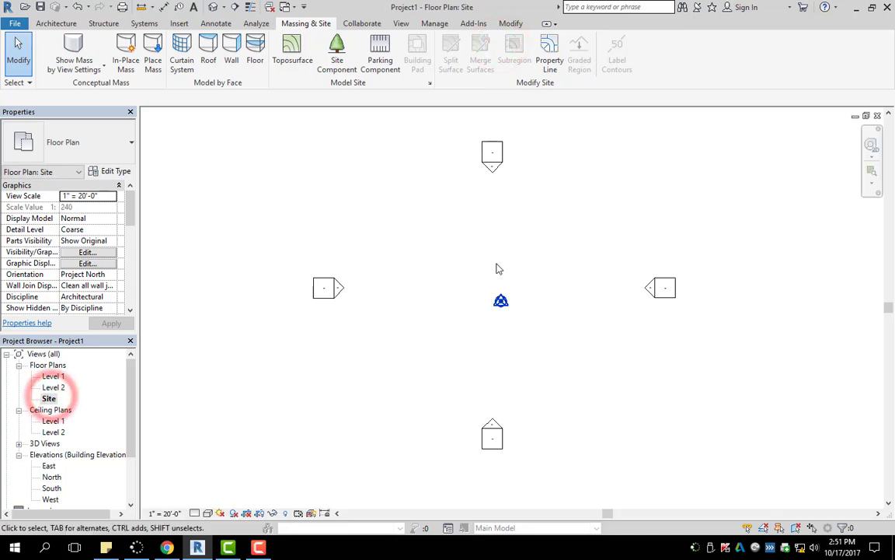
left_click(299, 55)
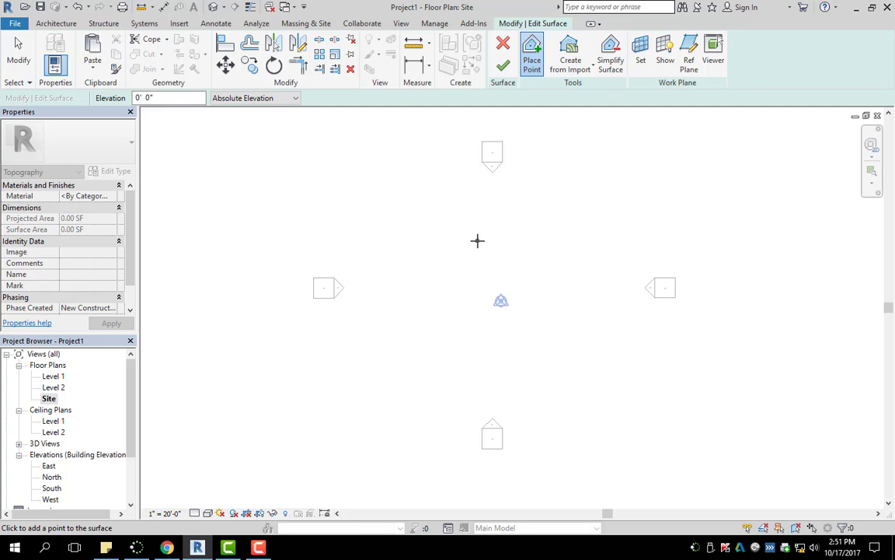
scroll(477, 240, "up", 1)
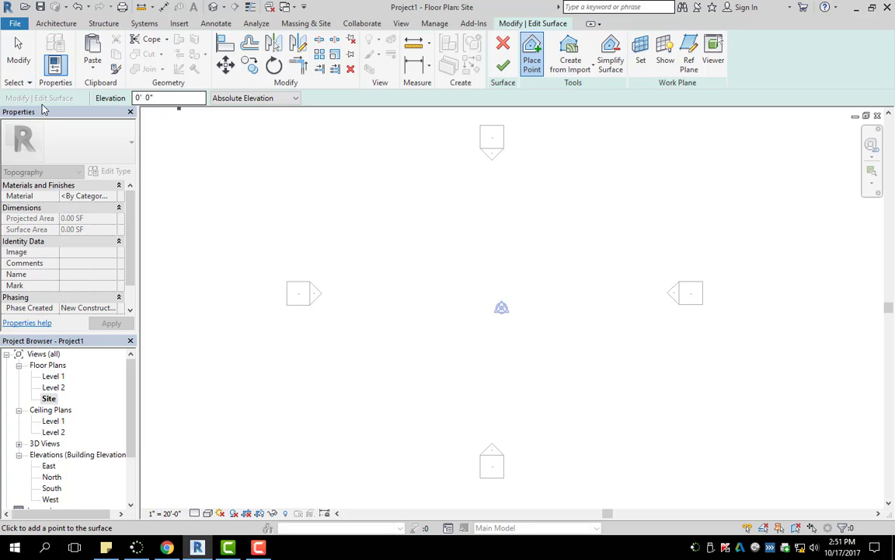
left_click(176, 98)
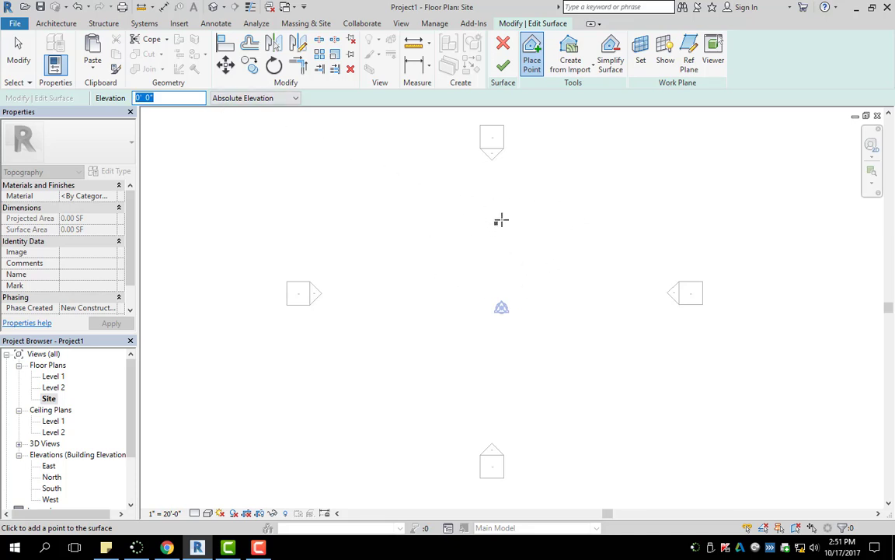
left_click(261, 113)
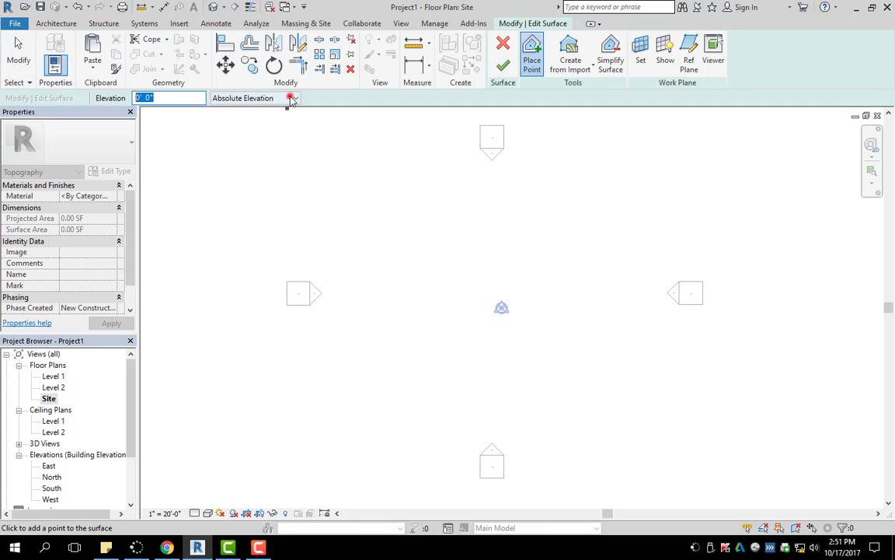
left_click(292, 99)
left_click(311, 96)
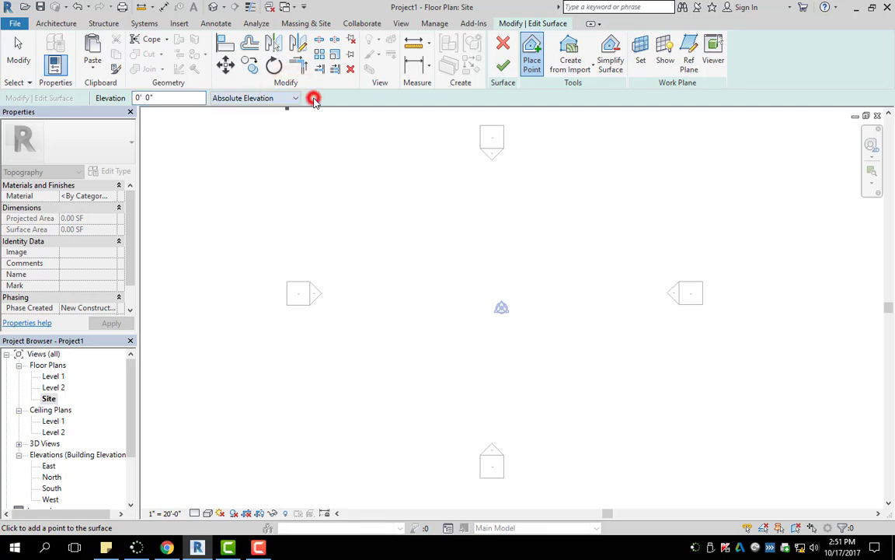
left_click(171, 98)
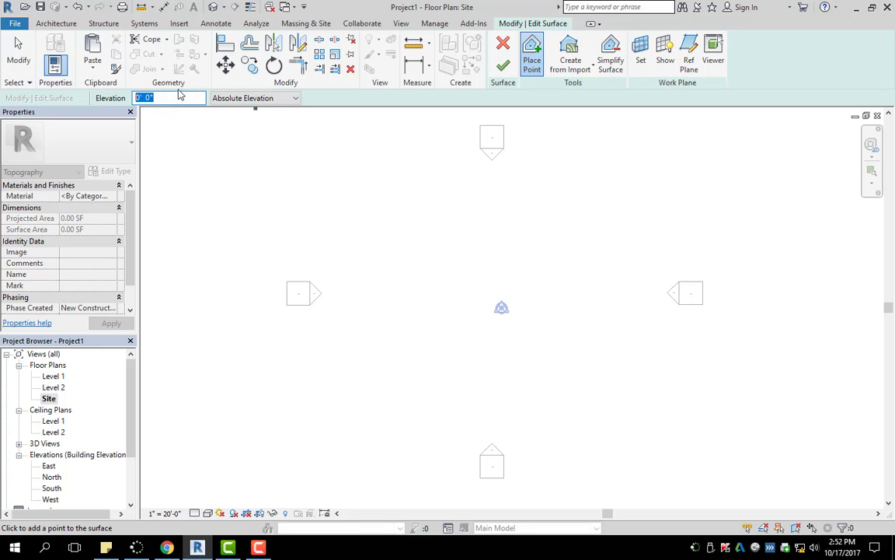
left_click(164, 97)
left_click(169, 96)
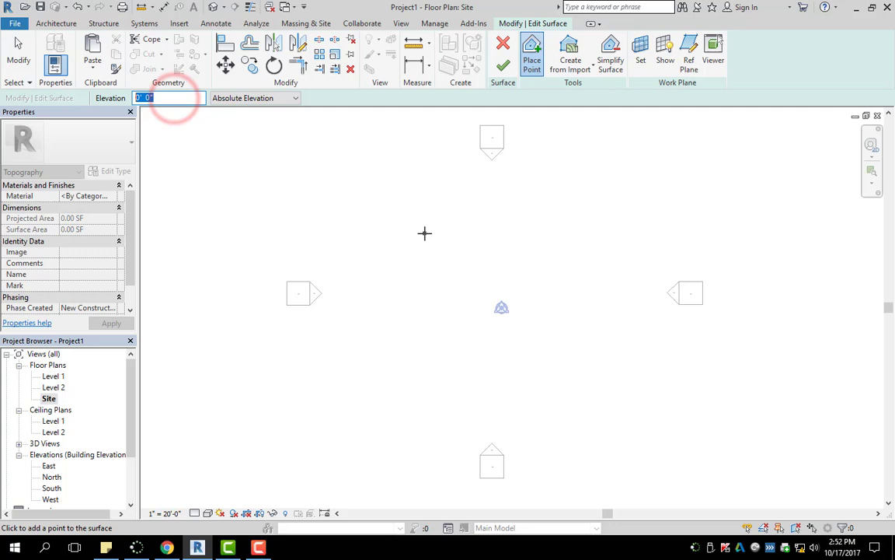
Place four corner points at elevation 0' 0" between the elevation markers, forming a roughly rectangular surface of about 7,889 SF.
left_click(455, 243)
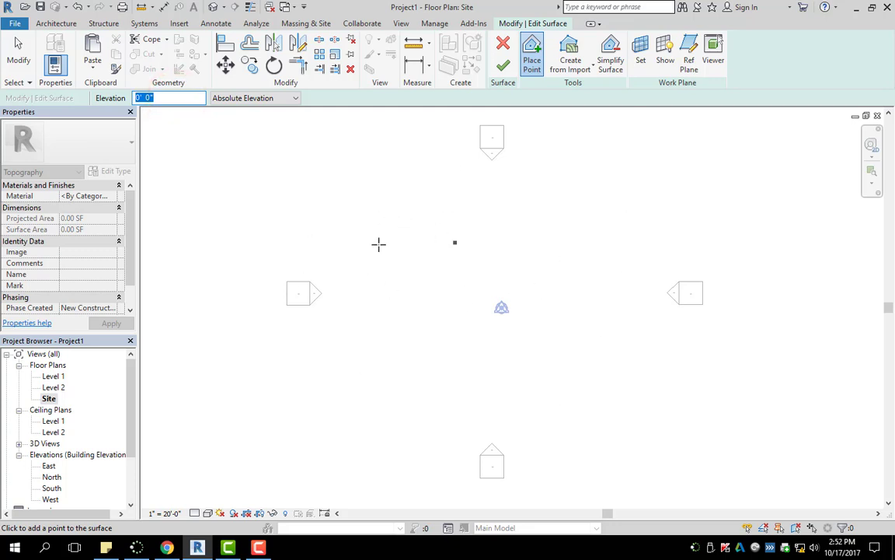
left_click(385, 214)
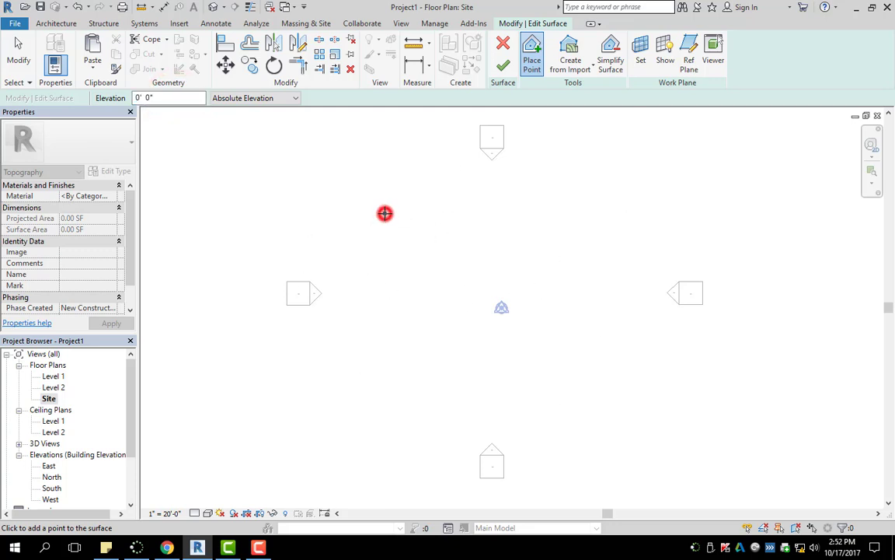
left_click(387, 406)
left_click(610, 402)
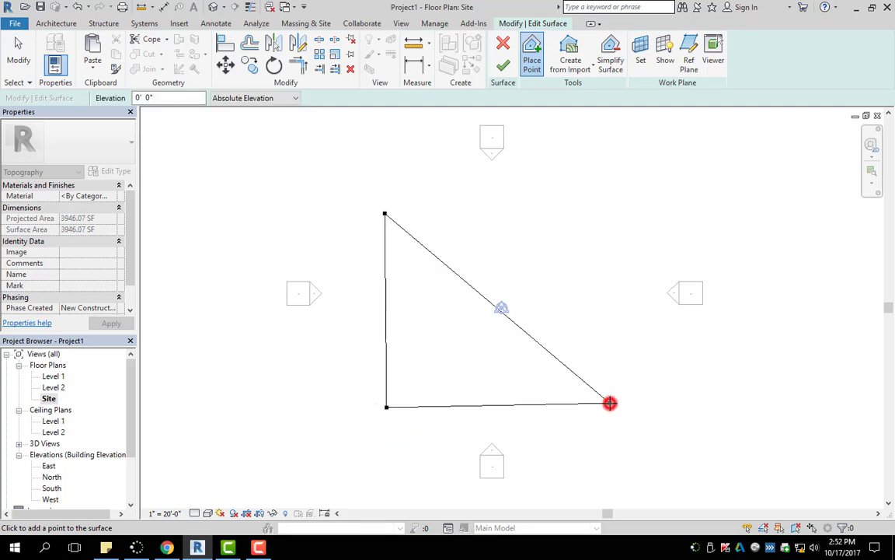
left_click(601, 204)
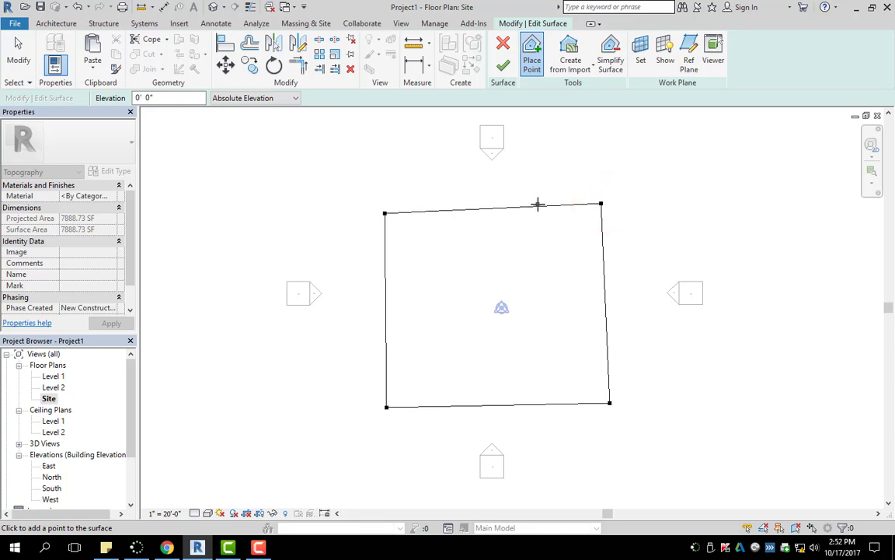
key("Escape")
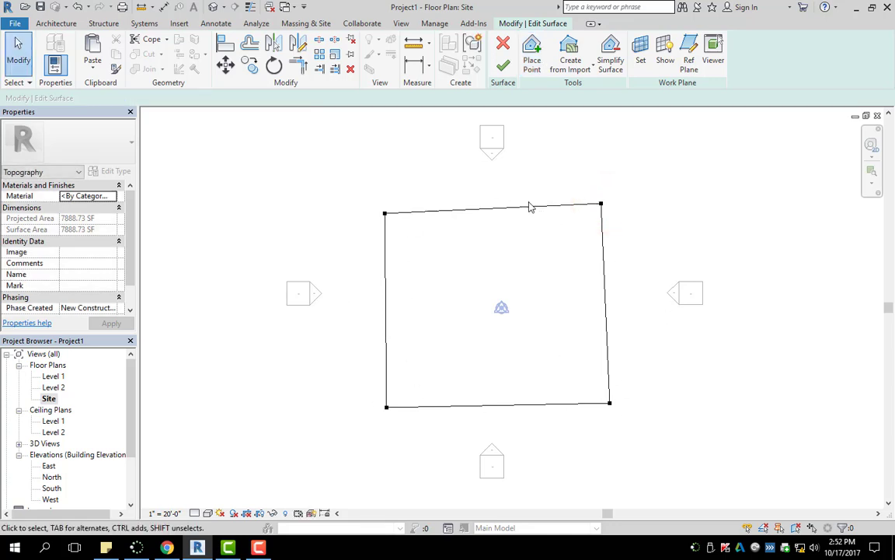
Set the elevation of the surface's two northern corner points to 3'.
left_click(385, 213)
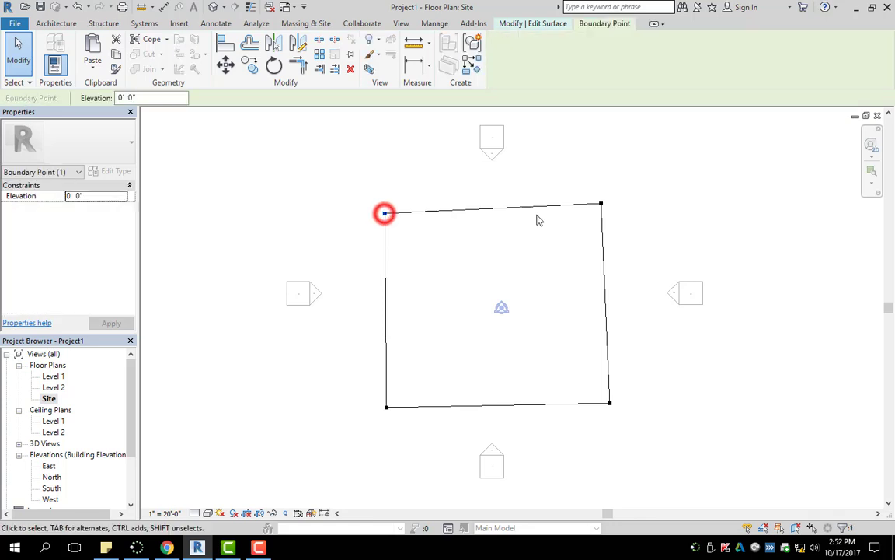
left_click(601, 203)
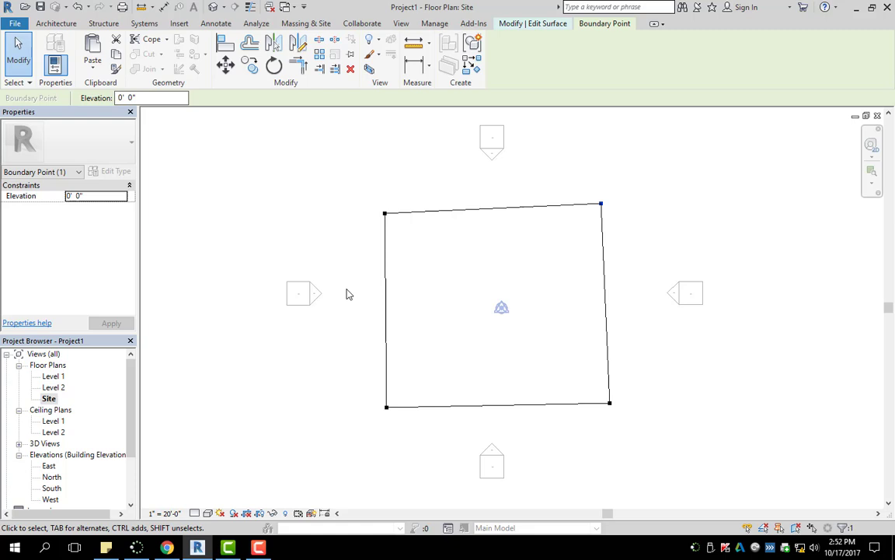
left_click(338, 228)
left_click(385, 213)
left_click(419, 195)
left_click_drag(632, 221, 342, 172)
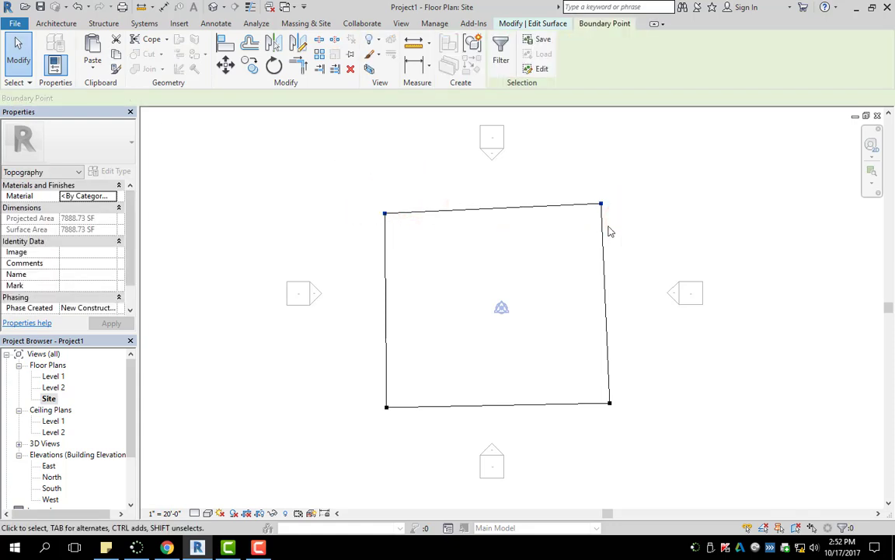
left_click(153, 97)
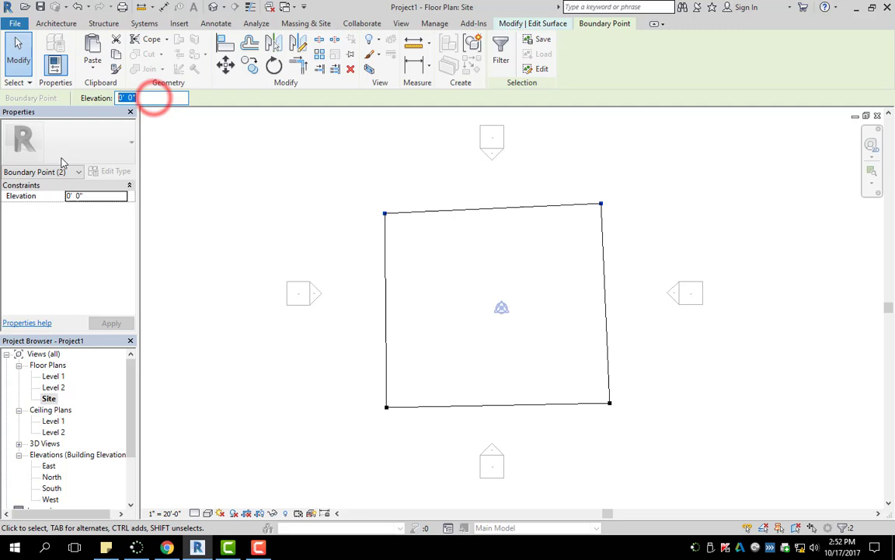
type("3'")
key("Return")
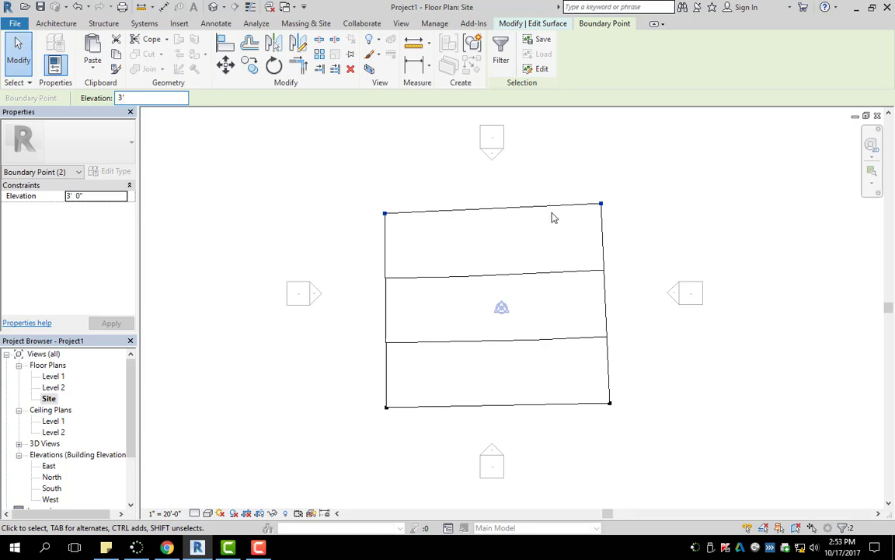
left_click(642, 358)
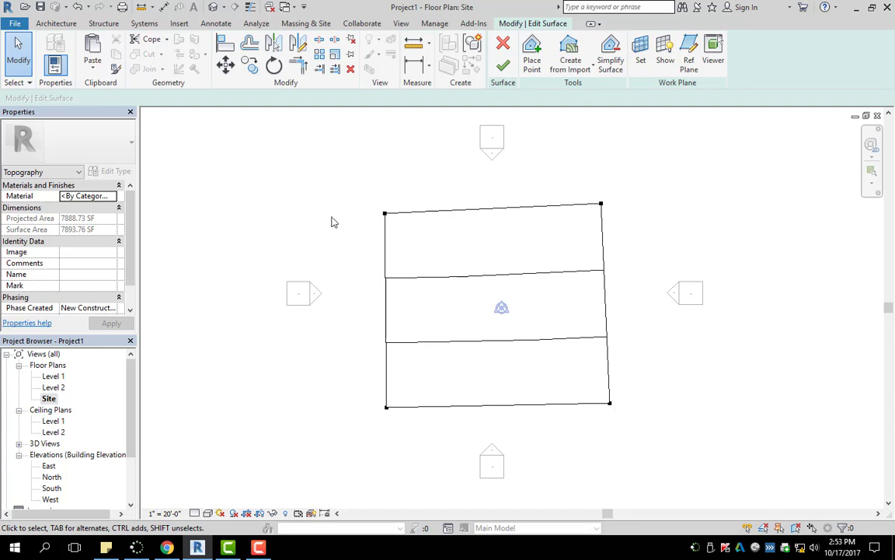
Place a winding row of points at absolute elevation 1' 0" across the southern half of the surface, from the west edge to the east edge.
left_click(533, 63)
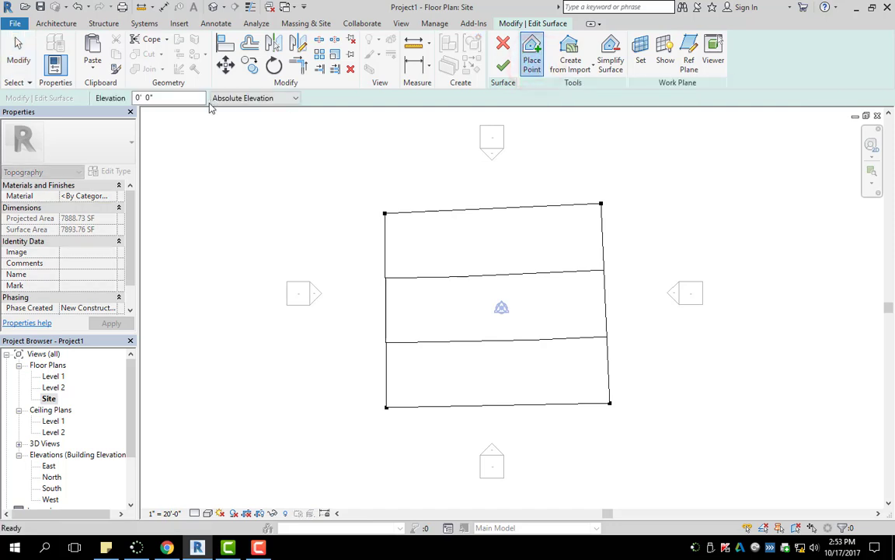
left_click(146, 98)
type("1")
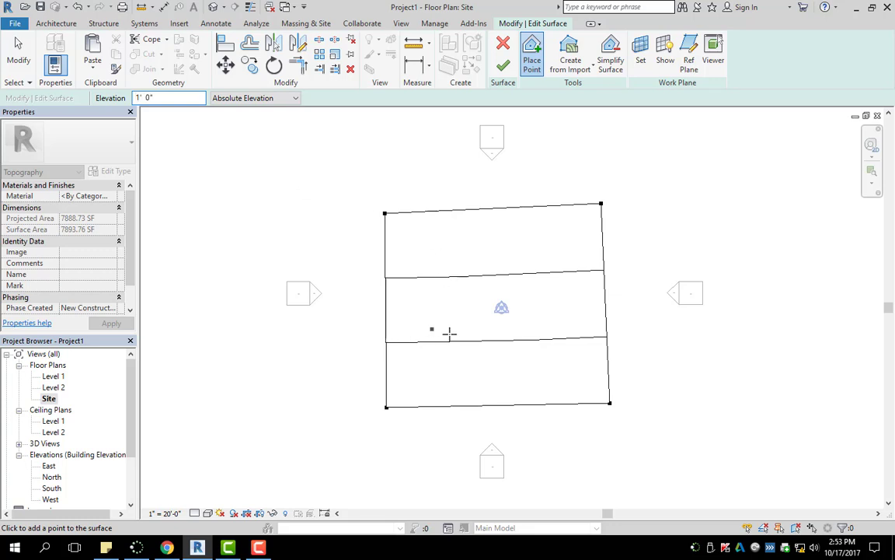
left_click(540, 349)
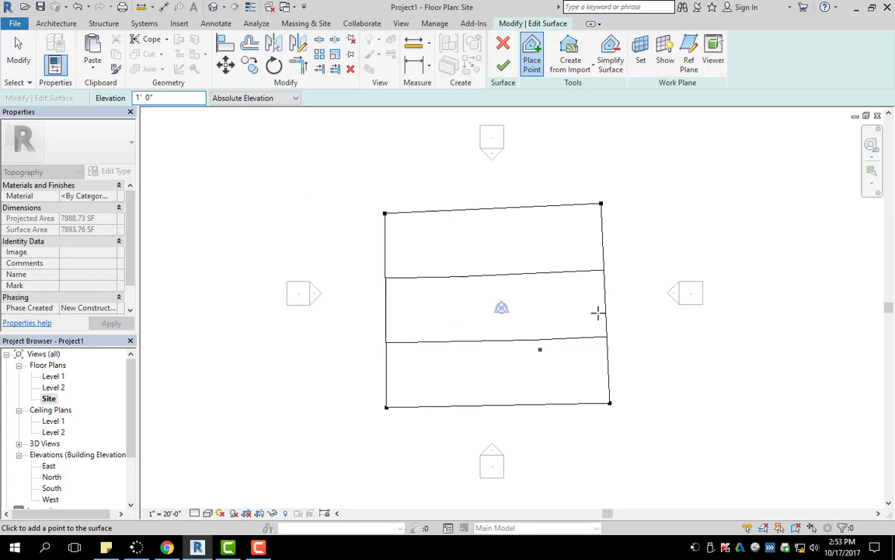
left_click(385, 309)
left_click(410, 335)
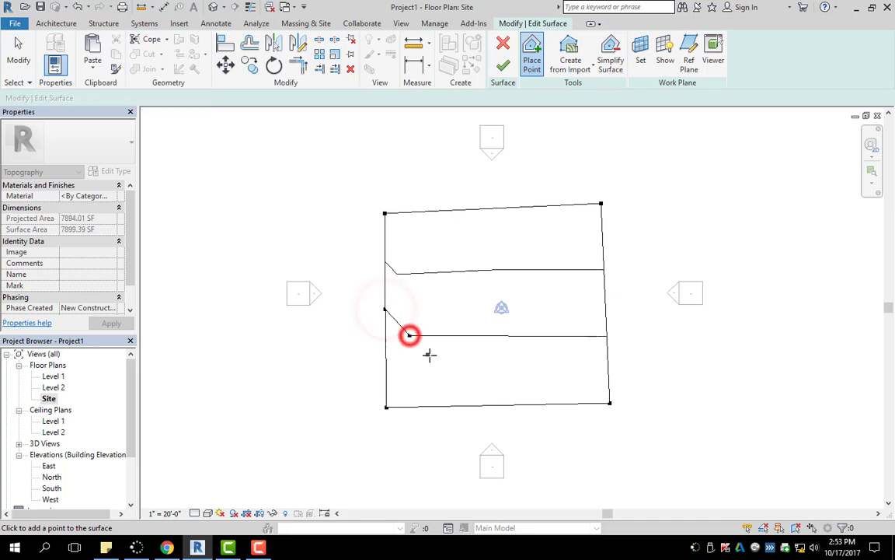
left_click(430, 355)
left_click(440, 359)
left_click(464, 366)
left_click(472, 365)
left_click(490, 365)
left_click(514, 355)
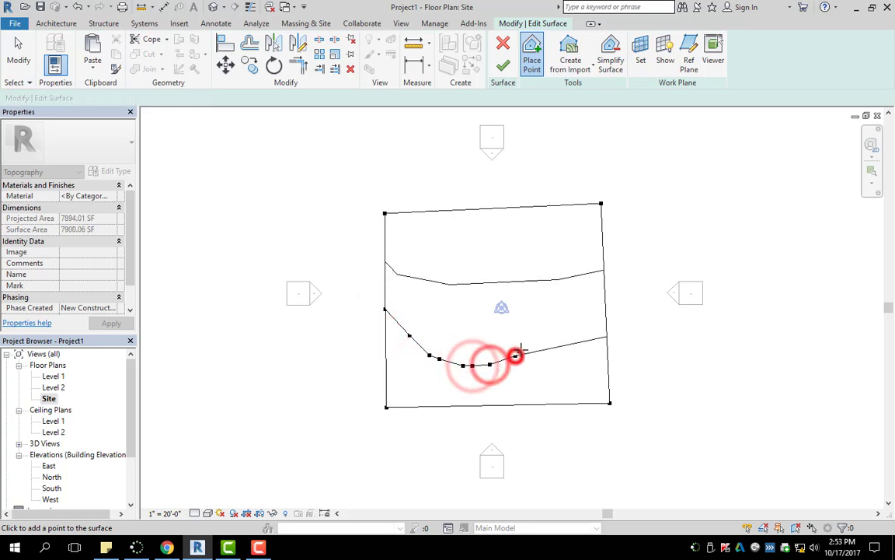
left_click(523, 346)
left_click(535, 334)
left_click(548, 329)
left_click(570, 330)
left_click(590, 341)
left_click(601, 342)
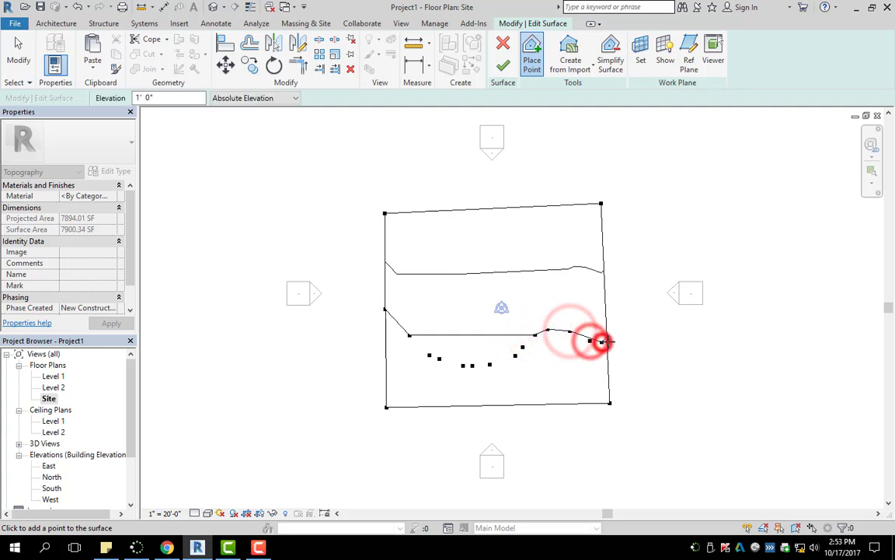
left_click(607, 341)
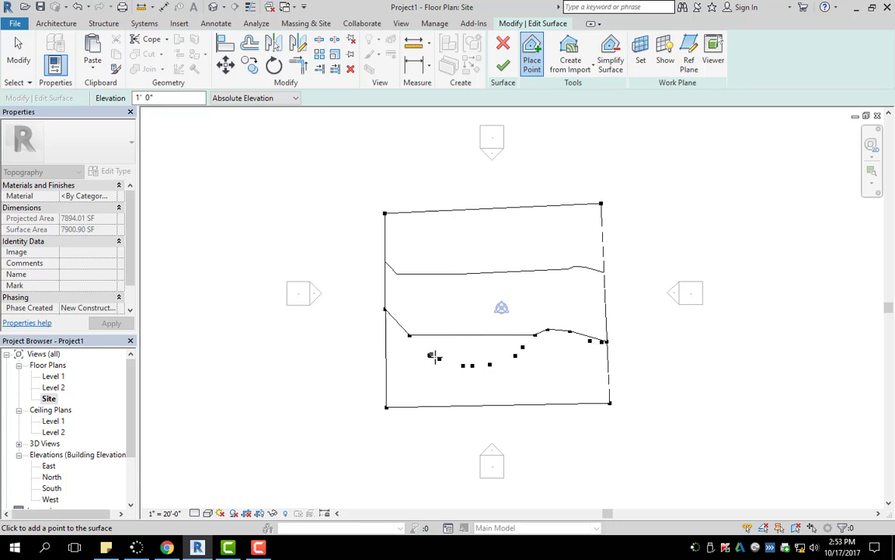
left_click(505, 361)
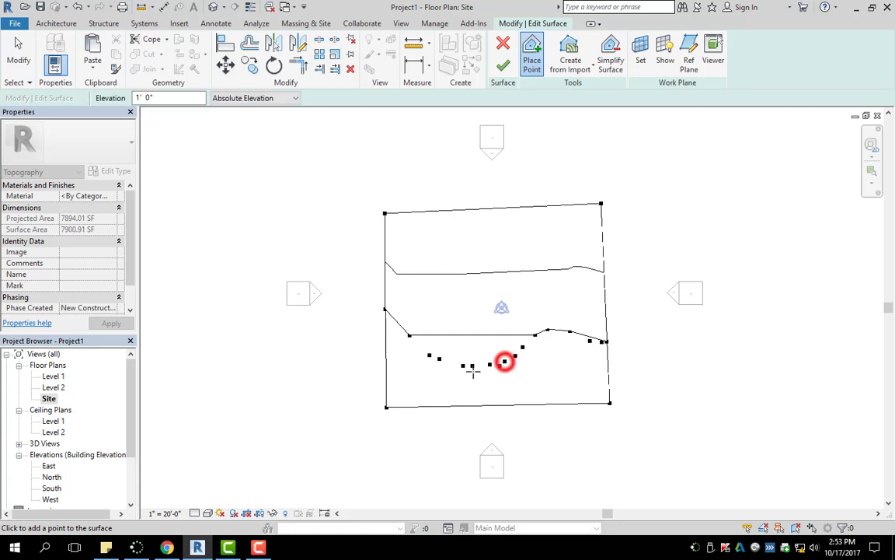
left_click(417, 345)
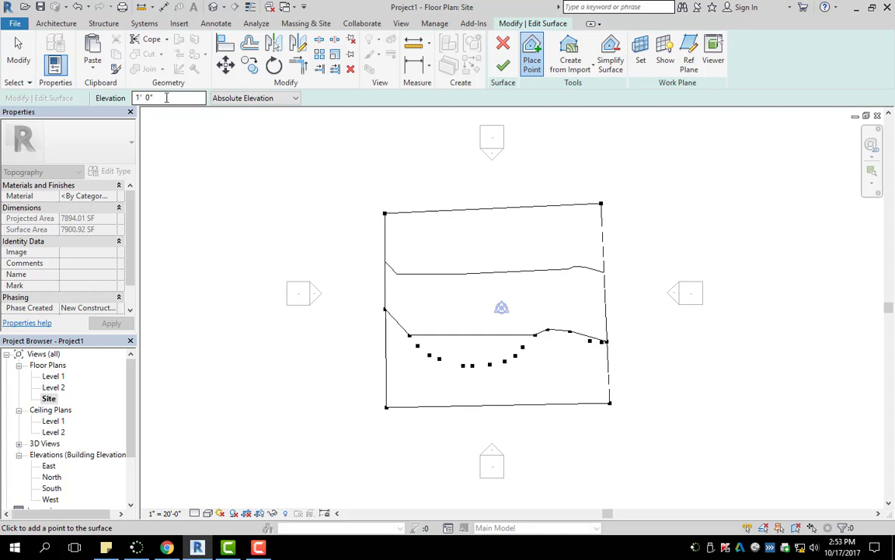
Place a single point at absolute elevation 1' 1" just north of the bottom of the southern contour's curve.
double_click(178, 98)
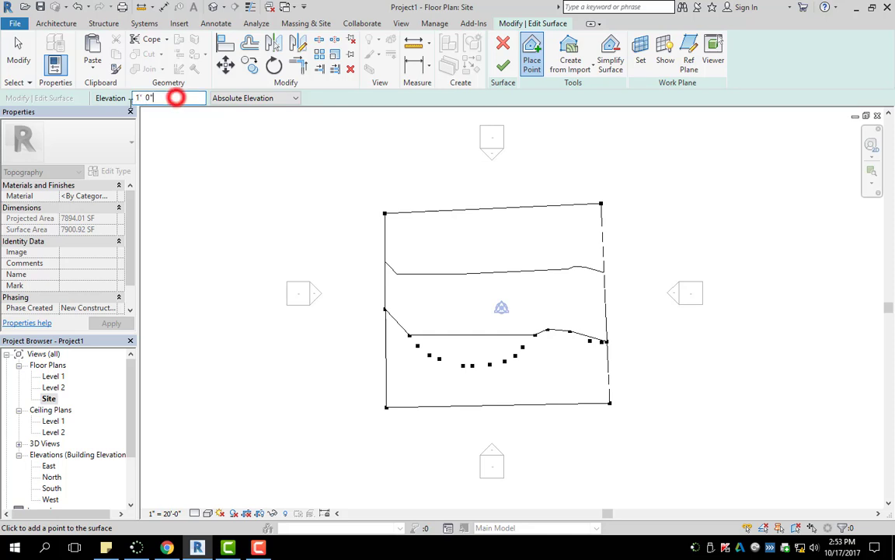
type("1")
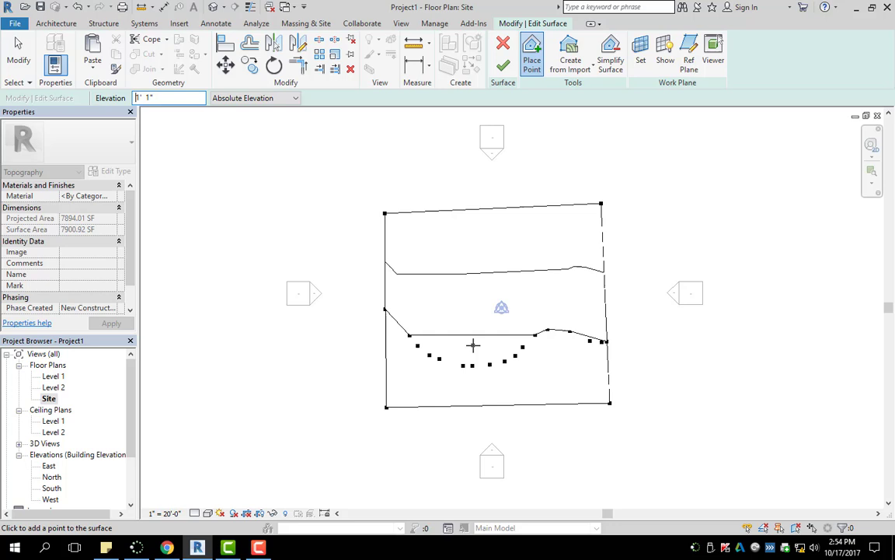
left_click(473, 343)
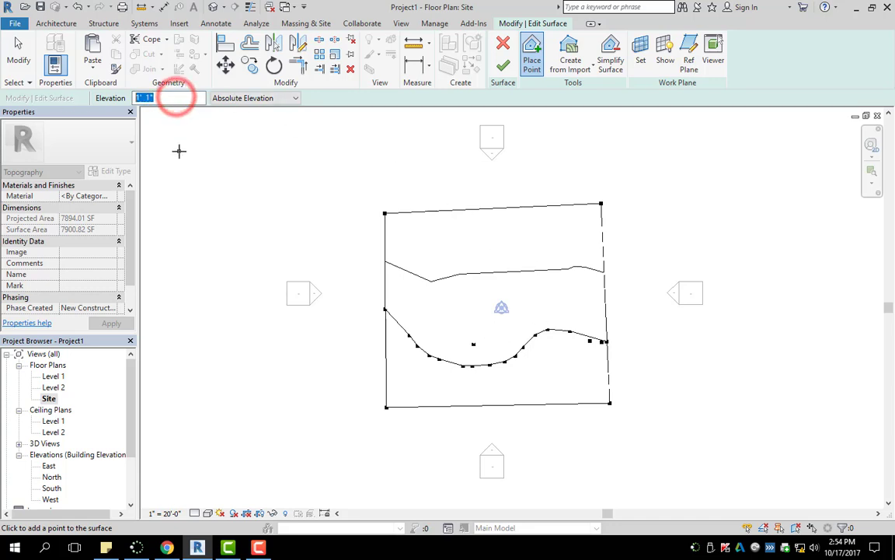
Place five zigzagging points at absolute elevation 2' 0" across the northern half up to the east edge, and finish the surface.
type("2")
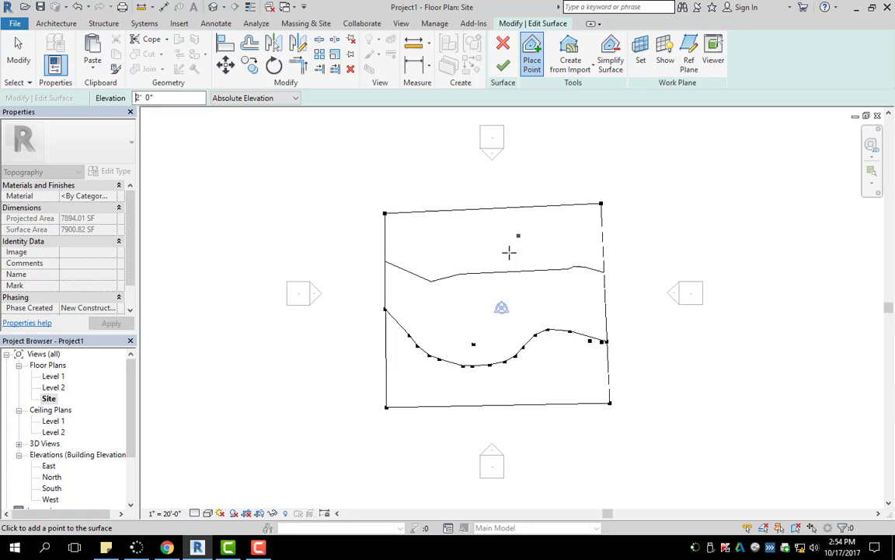
left_click(433, 270)
left_click(473, 249)
left_click(535, 265)
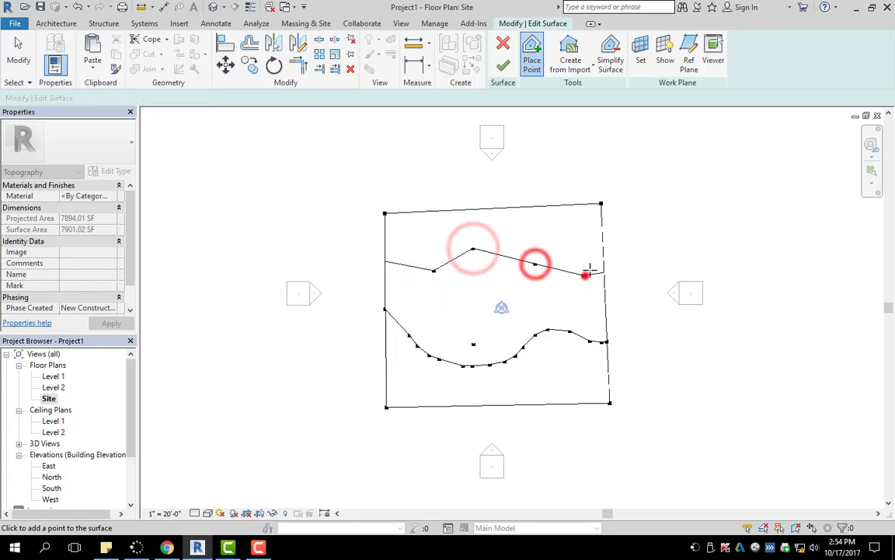
left_click(583, 275)
left_click(603, 254)
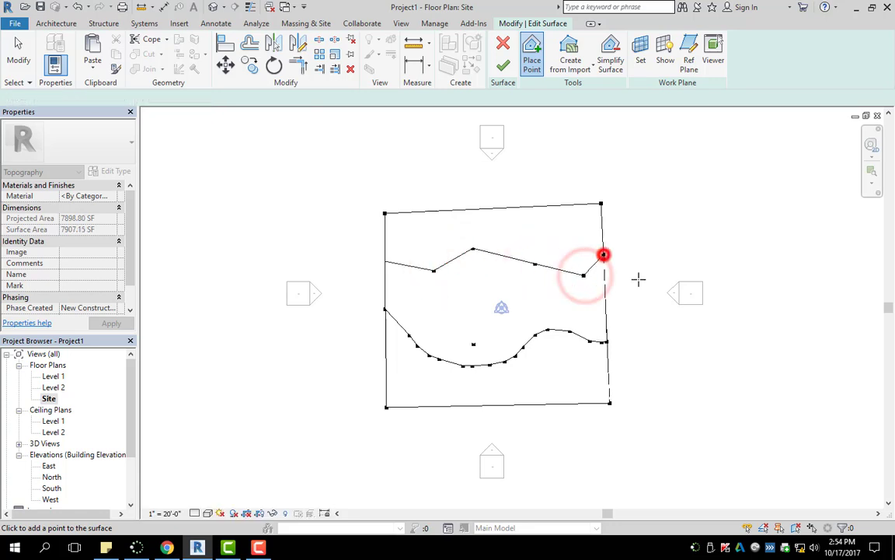
left_click(504, 66)
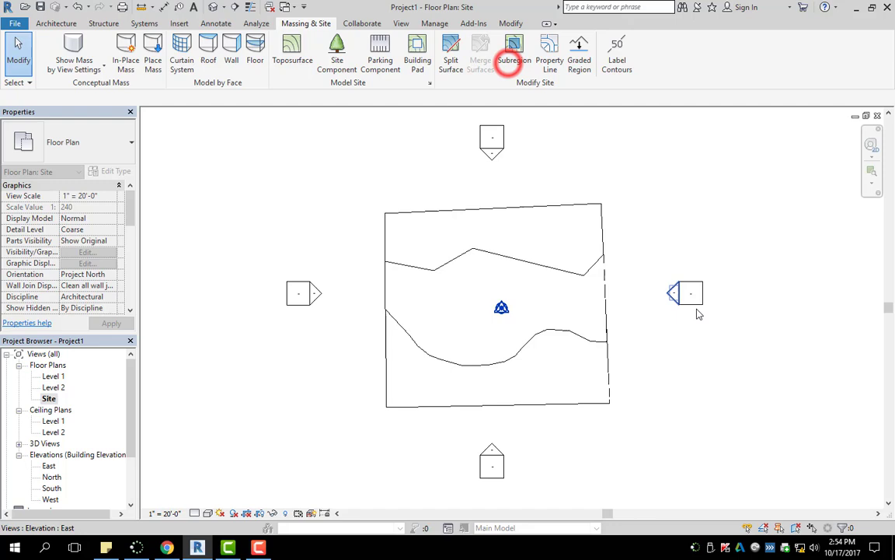
Inspect the toposurface's slope and contours in the 3D view, from the right side and from angled viewpoints.
left_click(213, 7)
middle_click_drag(517, 299, 506, 229, "shift")
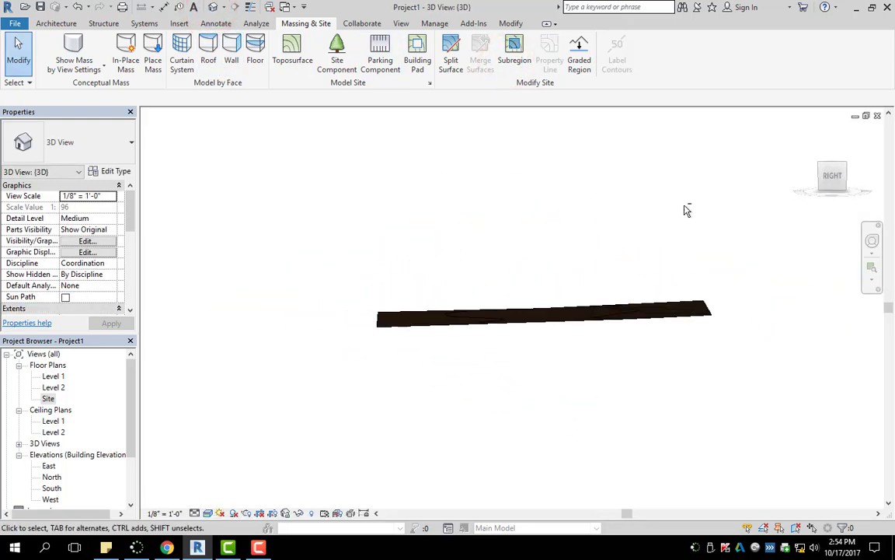
left_click(833, 175)
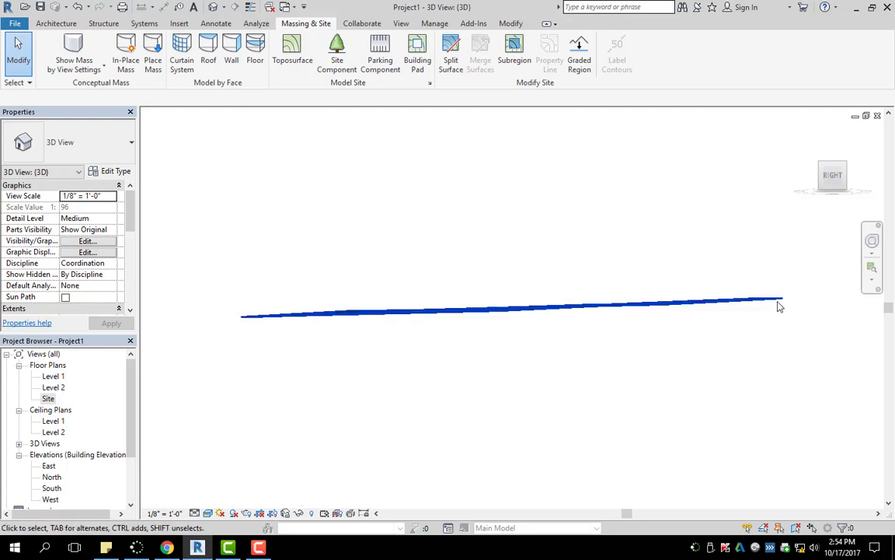
left_click_drag(833, 181, 863, 198)
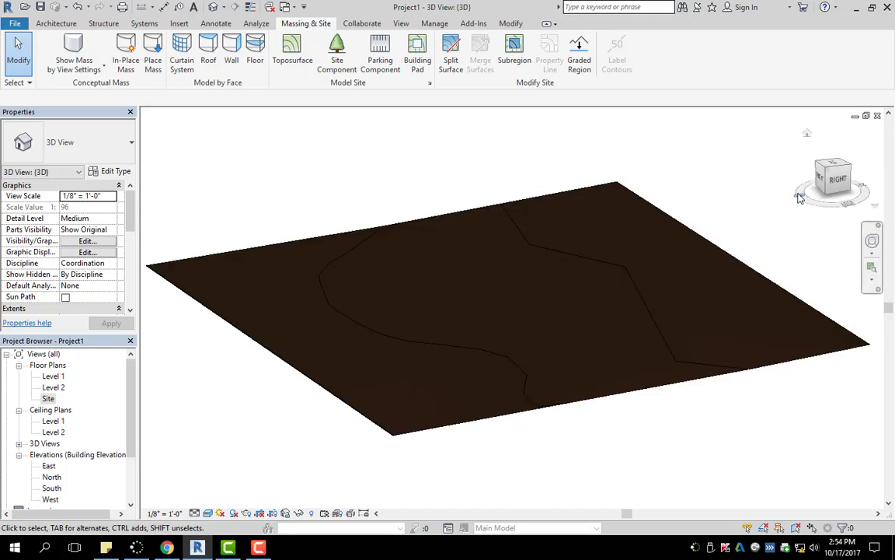
scroll(742, 232, "down", 2)
left_click_drag(809, 177, 833, 177)
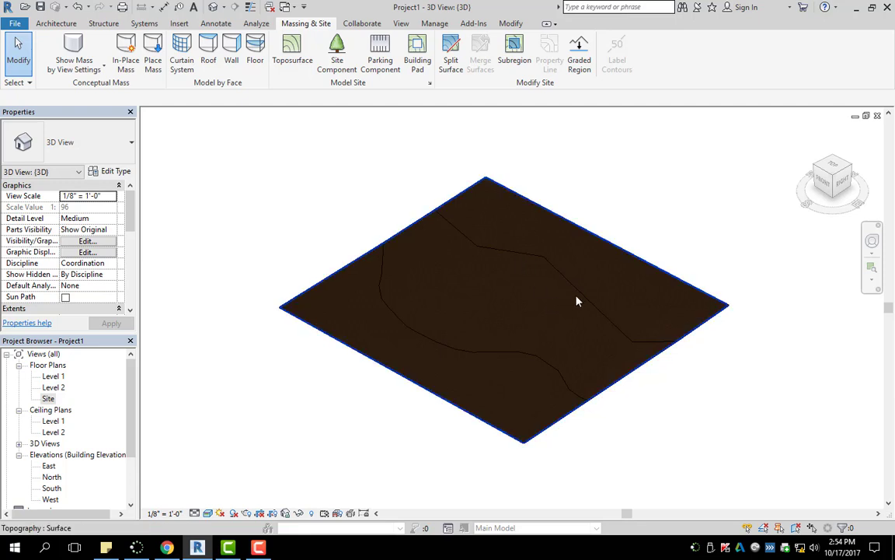
scroll(545, 299, "up", 2)
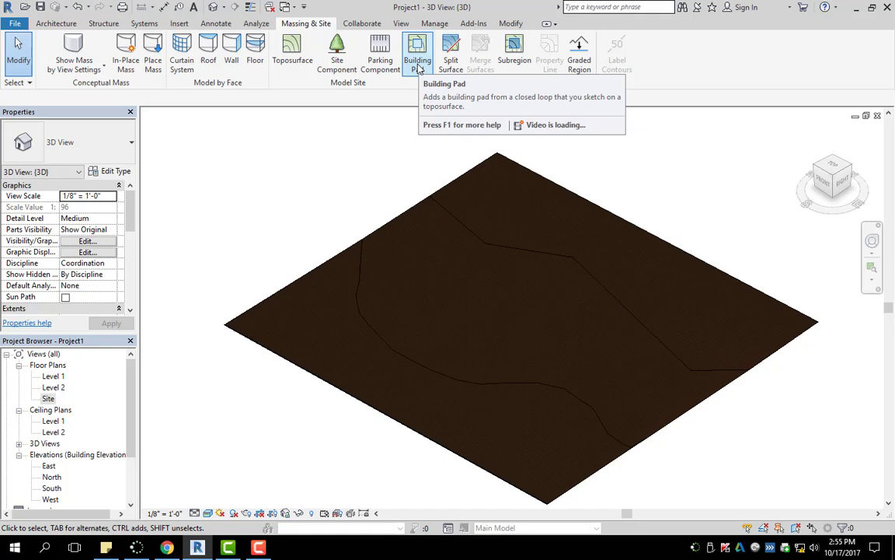
Start a building pad in the Site plan and sketch a rectangular boundary about 31' 6" by 31' 0" in the surface's northwest part.
left_click(418, 66)
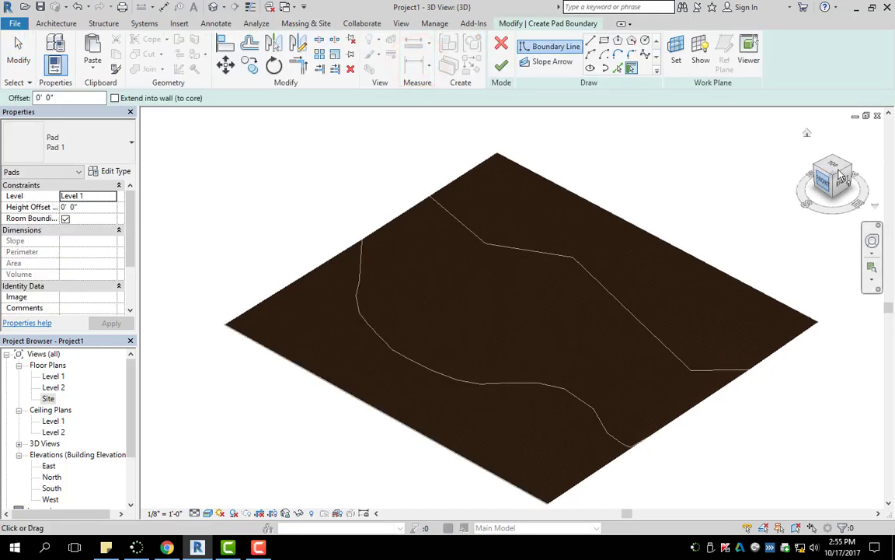
double_click(49, 398)
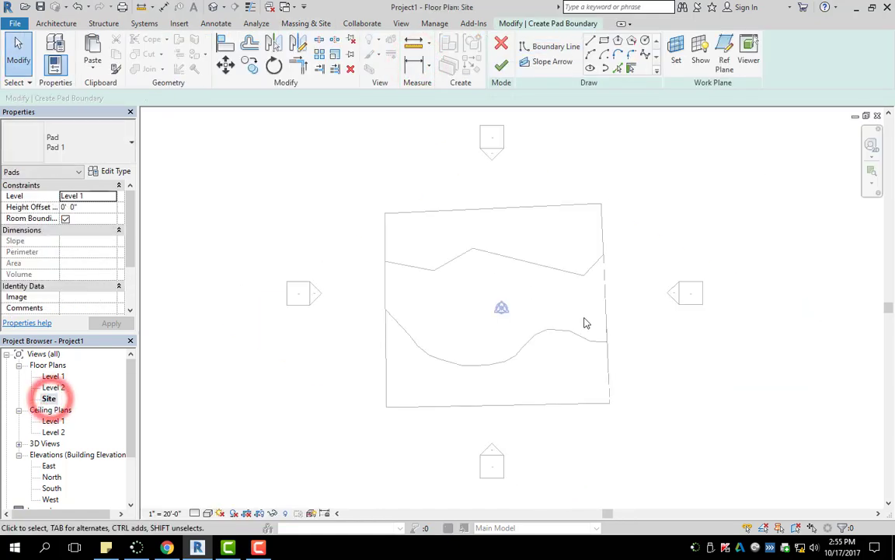
middle_click_drag(521, 299, 518, 291)
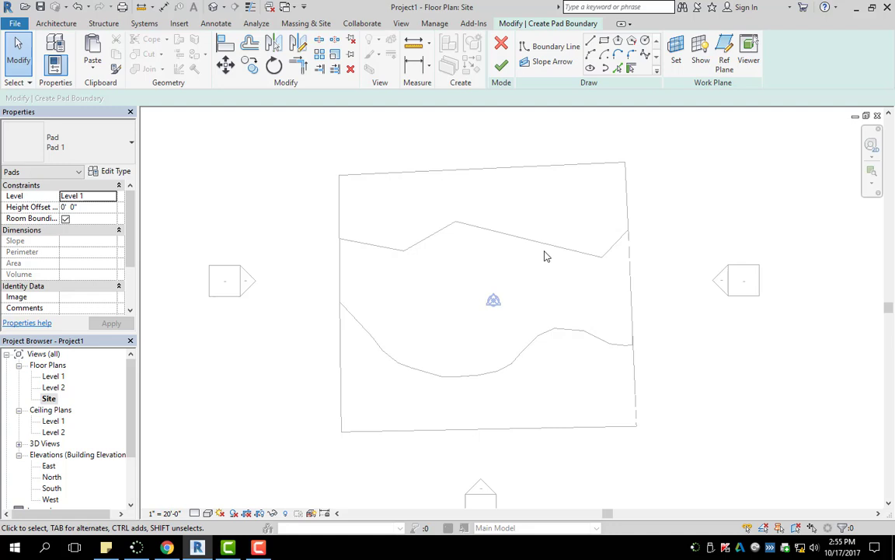
left_click(604, 43)
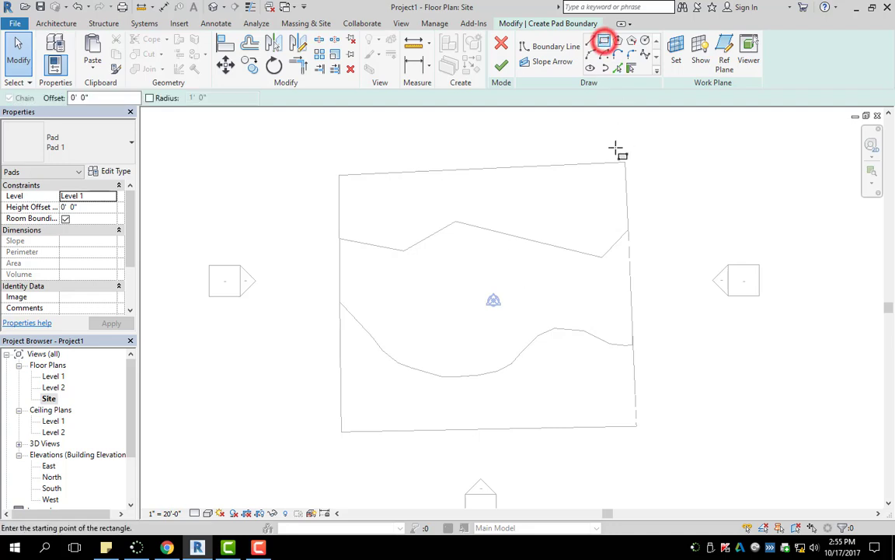
scroll(452, 225, "up", 2)
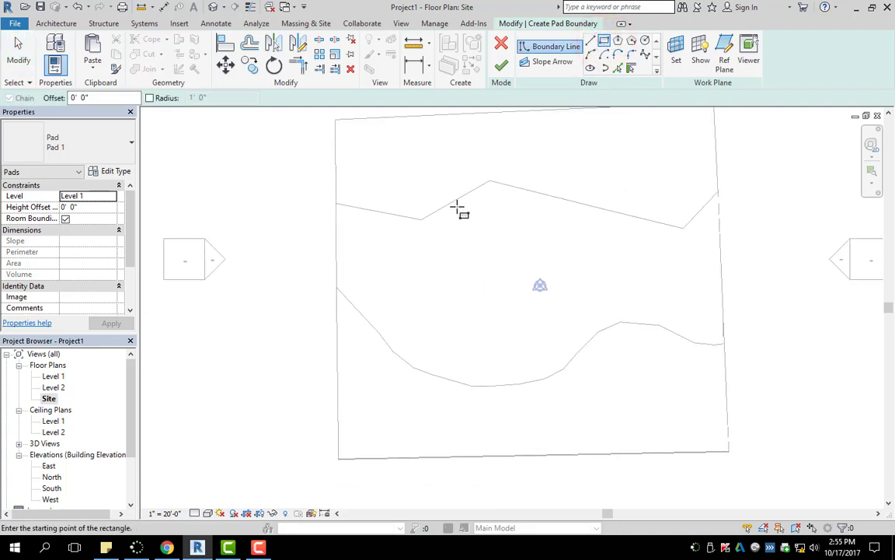
left_click(396, 179)
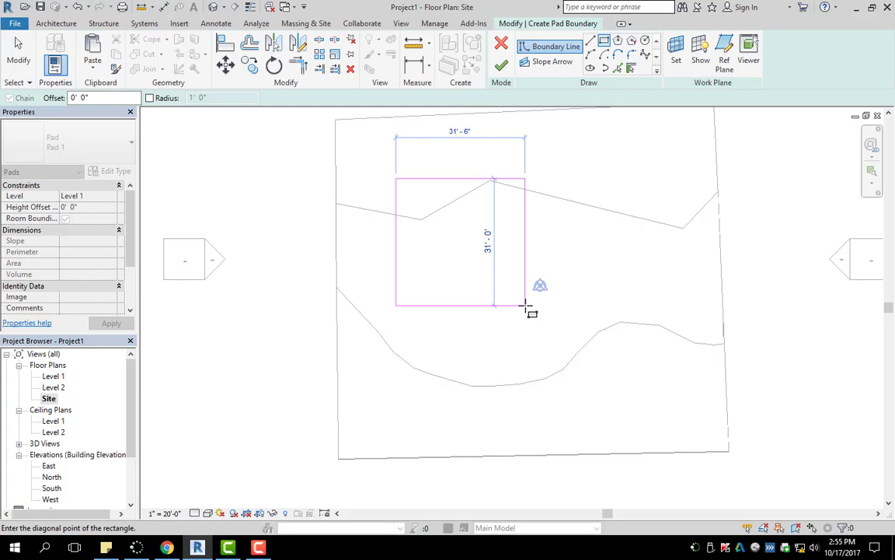
left_click(525, 305)
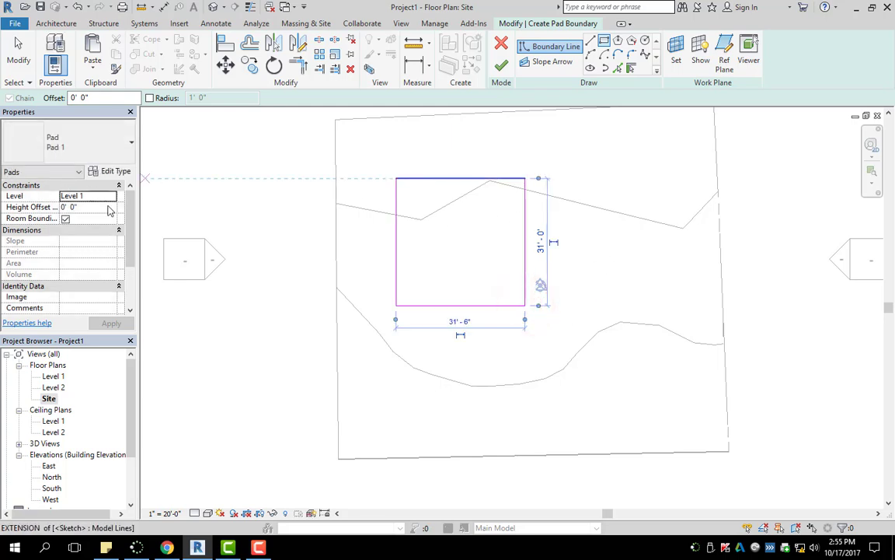
Choose the Pad 1 type for the building pad and finish its boundary sketch.
left_click(116, 152)
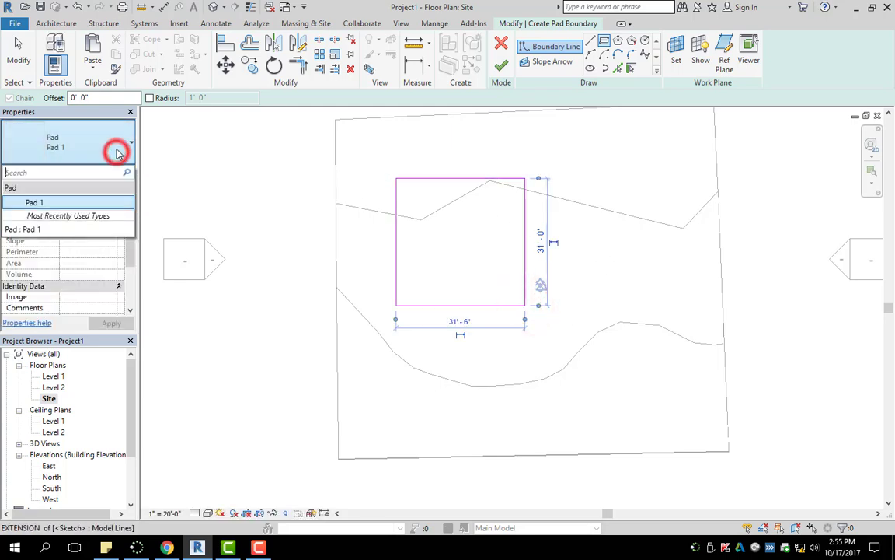
left_click(48, 203)
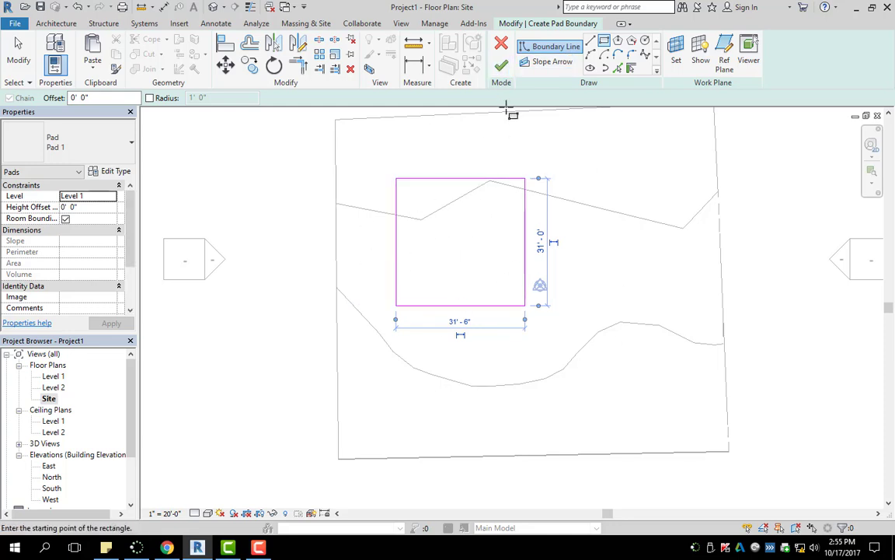
left_click(502, 67)
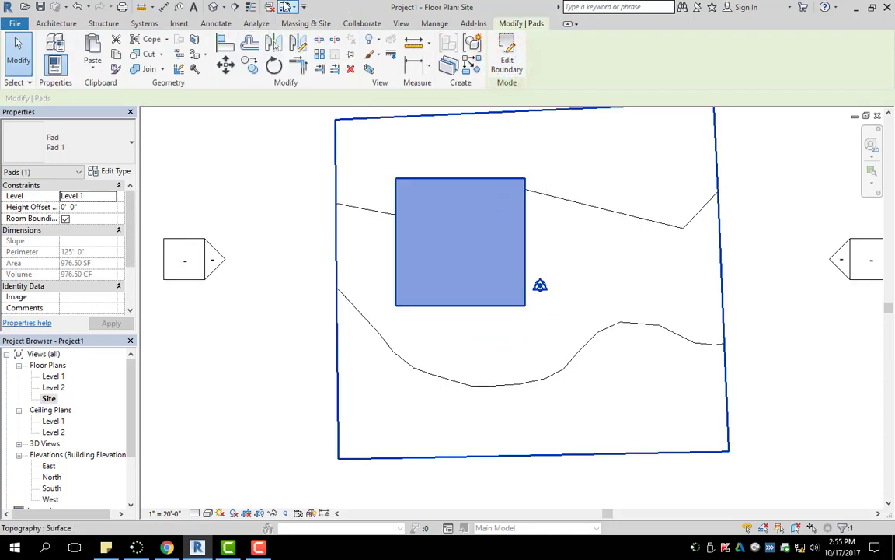
In the 3D view, set the building pad's height offset from Level 1 to 1' 0".
left_click(213, 8)
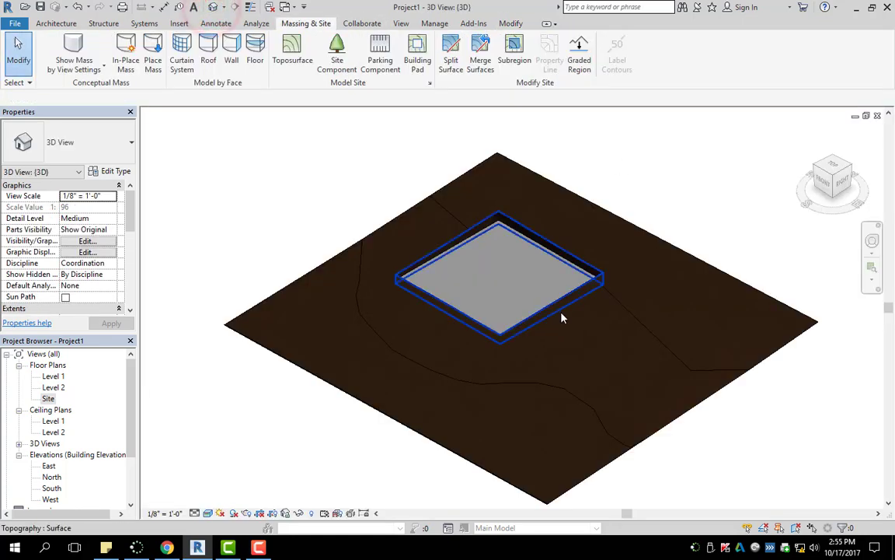
scroll(548, 299, "up", 3)
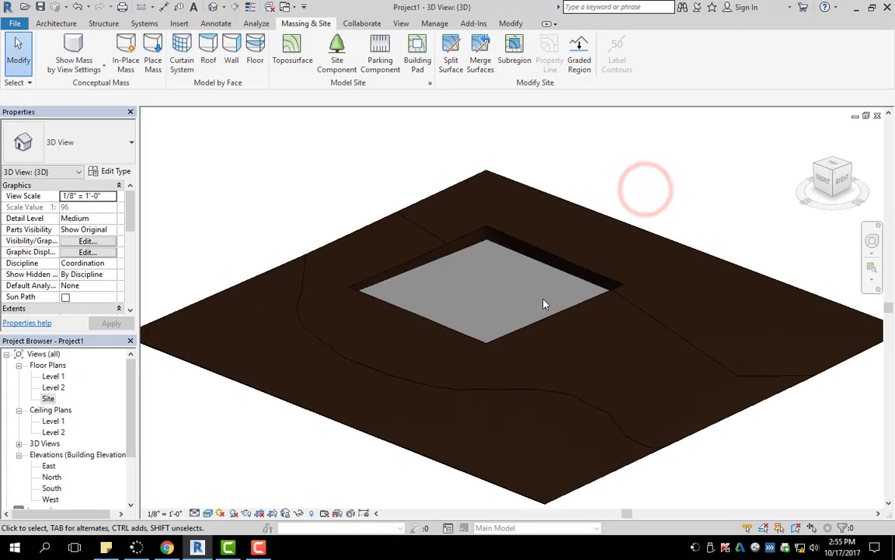
middle_click_drag(566, 319, 424, 236, "shift")
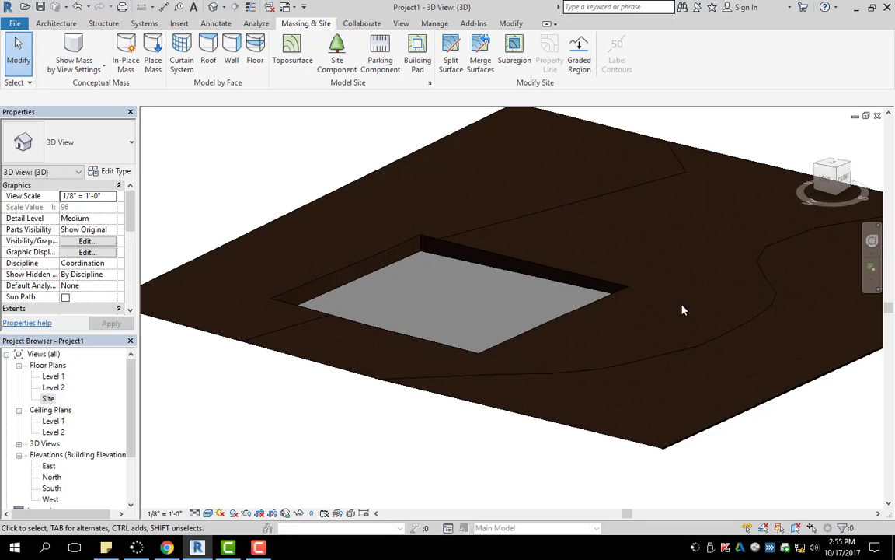
middle_click_drag(550, 286, 479, 266, "shift")
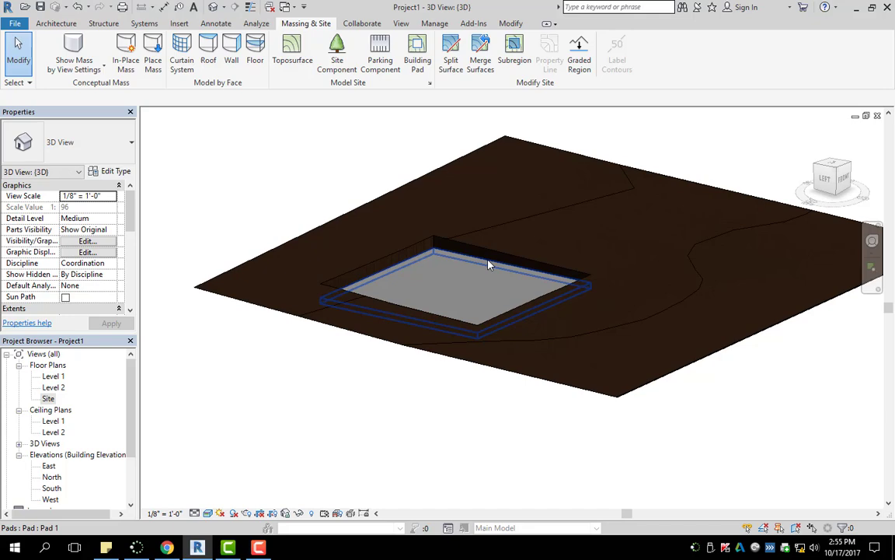
left_click(487, 258)
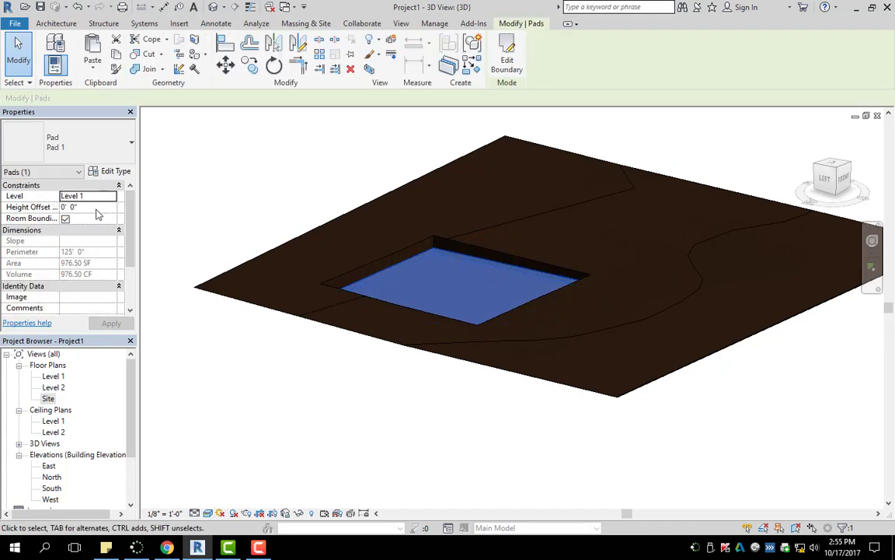
left_click(83, 207)
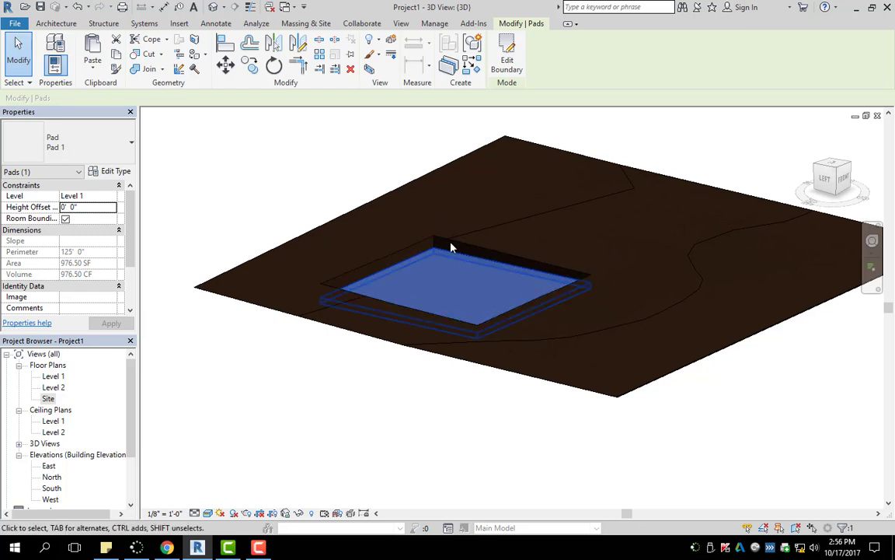
scroll(441, 260, "up", 2)
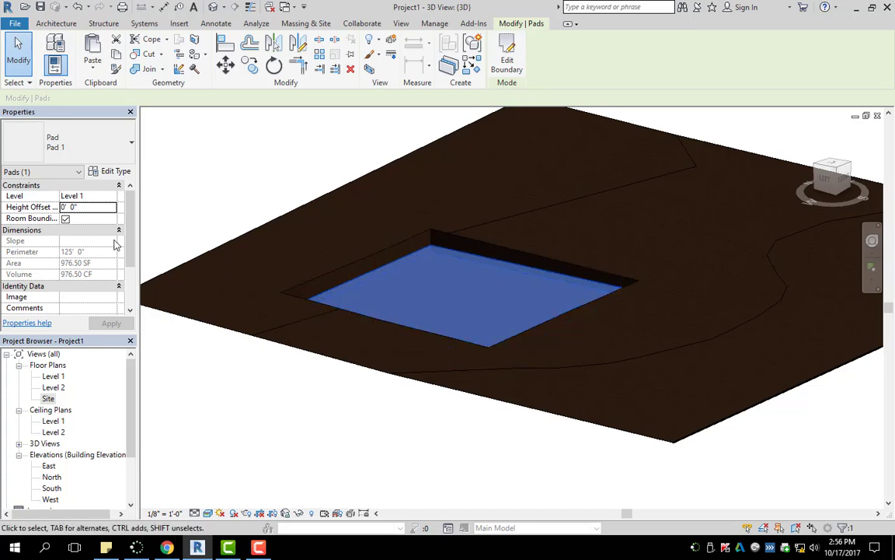
left_click(88, 208)
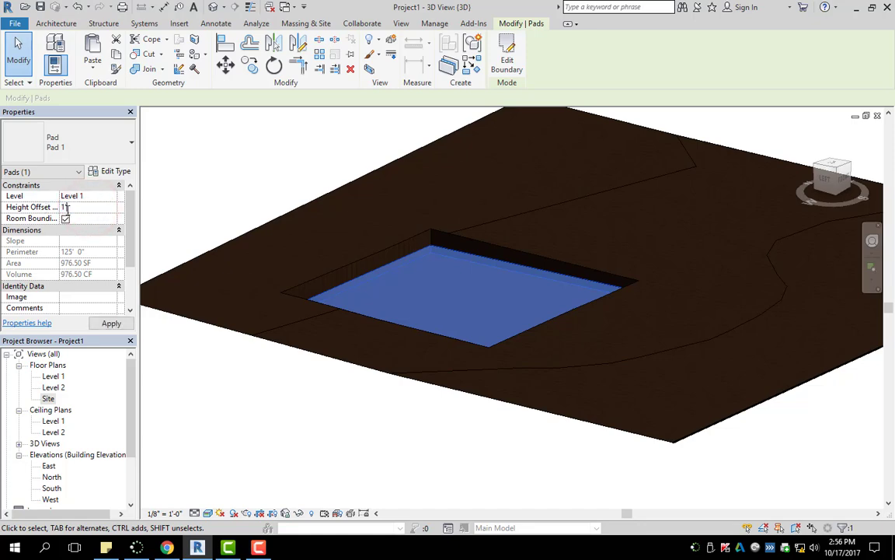
type("1")
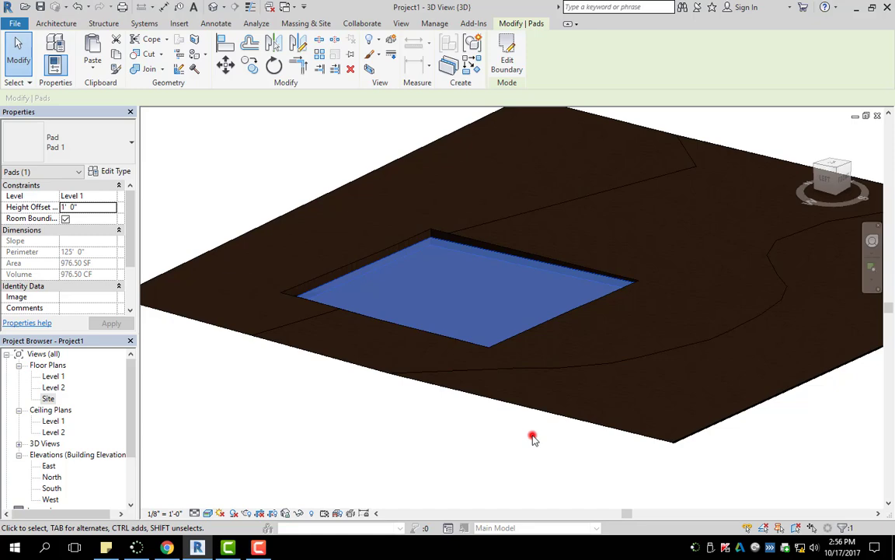
left_click(532, 437)
Examine from the side and from behind how the raised building pad sits in the sloped terrain.
middle_click_drag(546, 306, 595, 242, "shift")
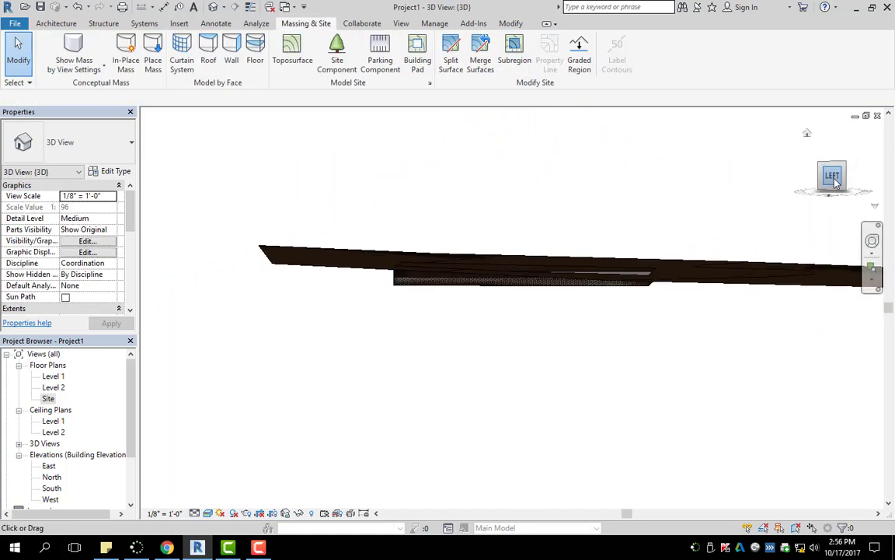
left_click_drag(835, 181, 704, 184)
scroll(614, 295, "up", 3)
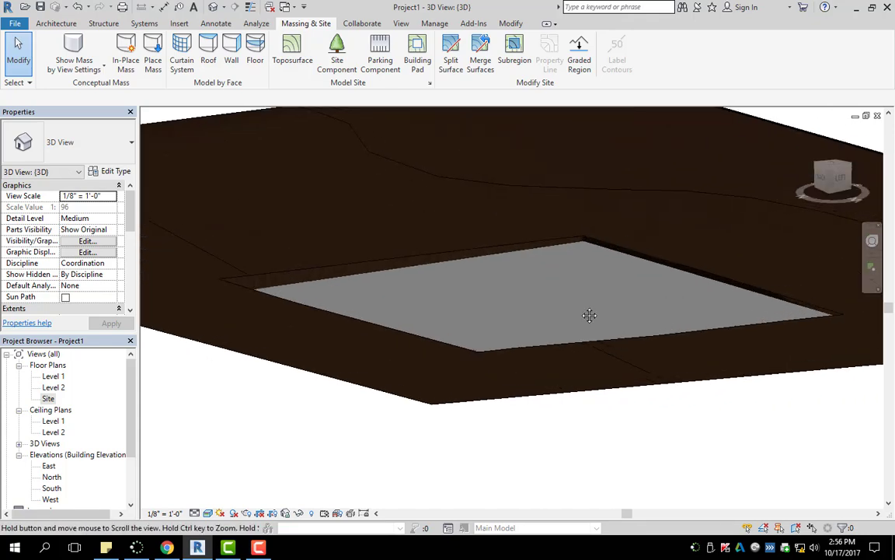
middle_click_drag(589, 315, 504, 310)
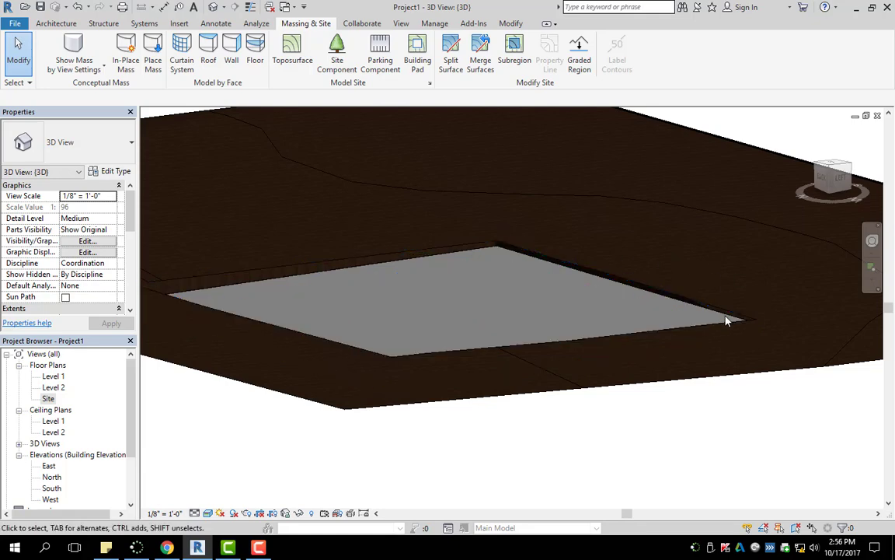
middle_click_drag(462, 267, 447, 255)
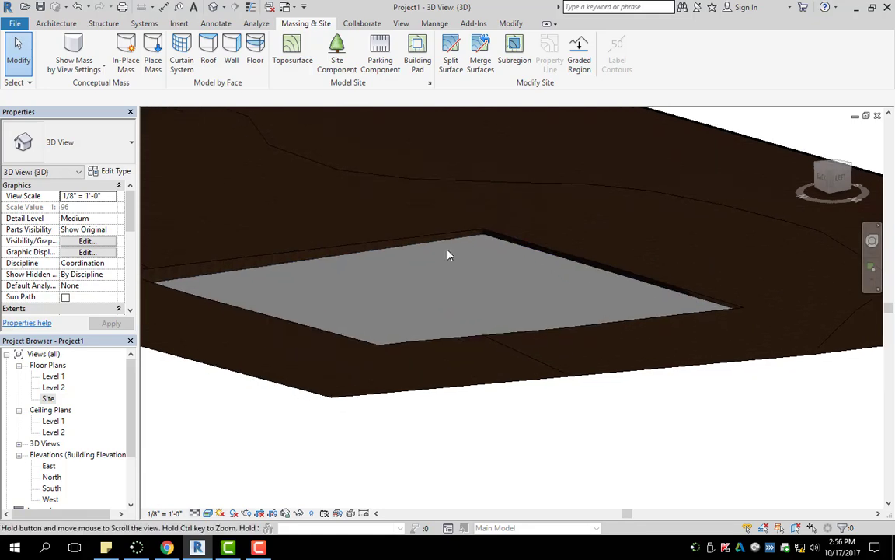
Raise the building pad by setting its height offset from Level 1 to 2' 0".
left_click(472, 233)
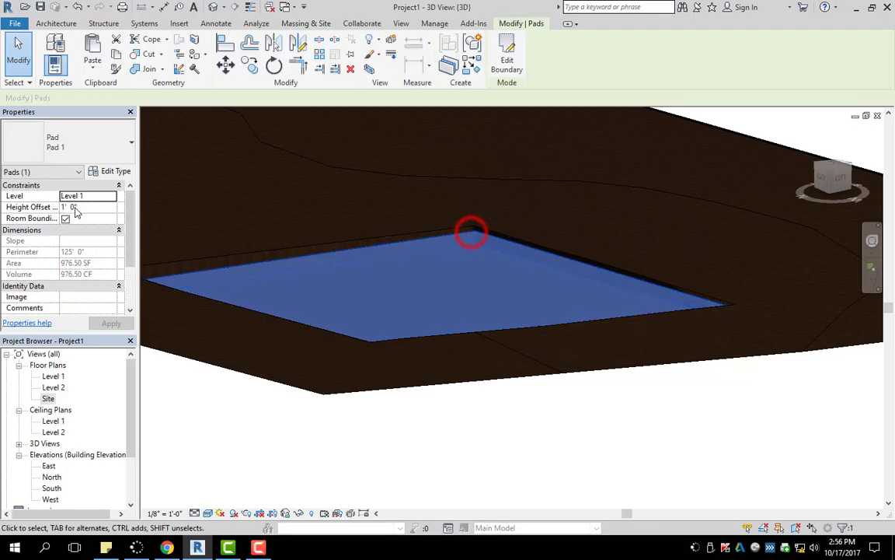
left_click(86, 206)
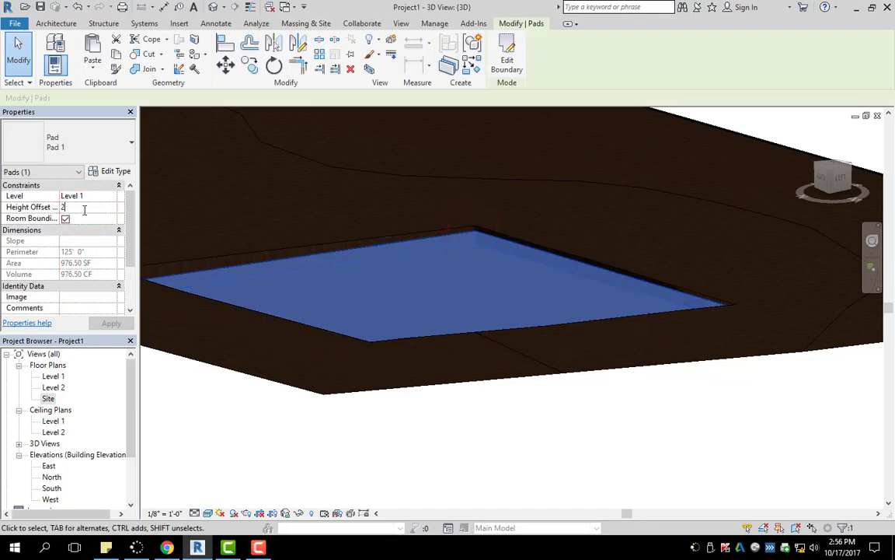
type("2")
left_click(752, 413)
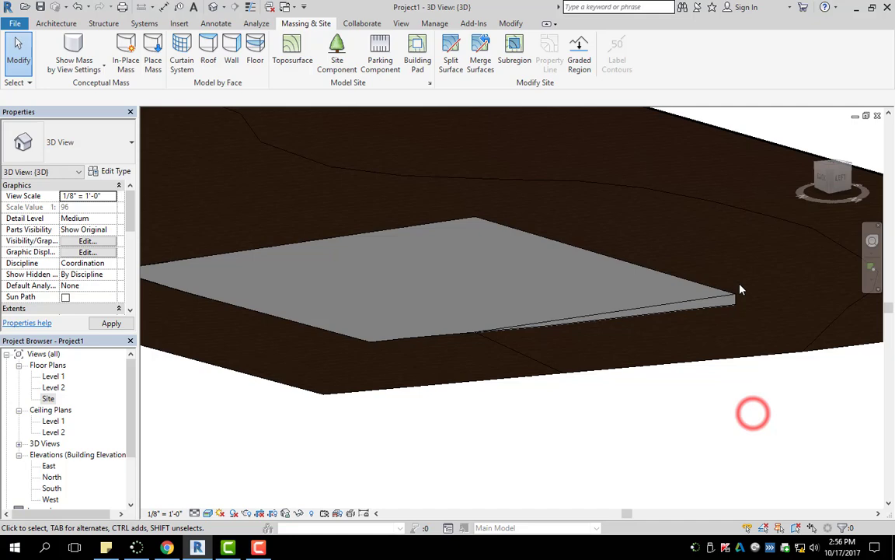
Examine from the left side and from a low angle how the pad's edges meet the sloped terrain.
mouse_move(826, 188)
left_mouse_down()
mouse_move(839, 172)
mouse_move(839, 184)
left_mouse_up()
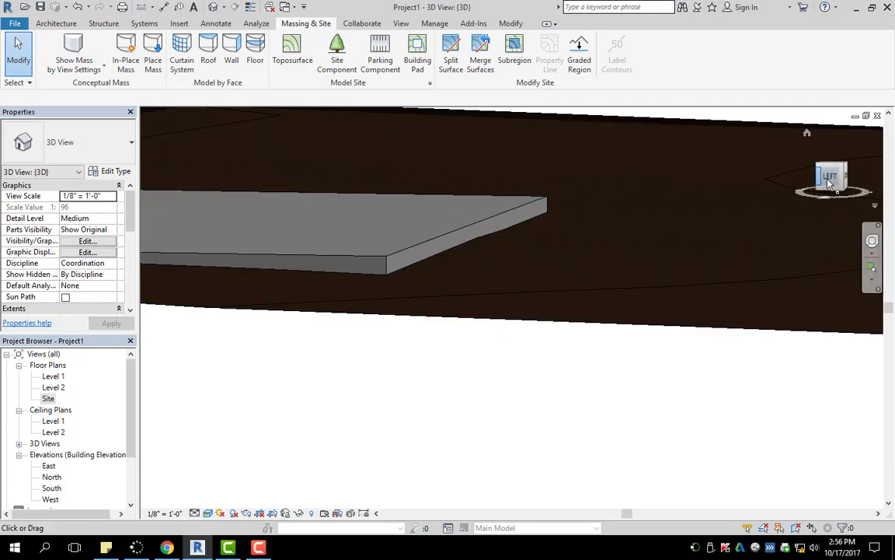
left_click_drag(822, 188, 826, 176)
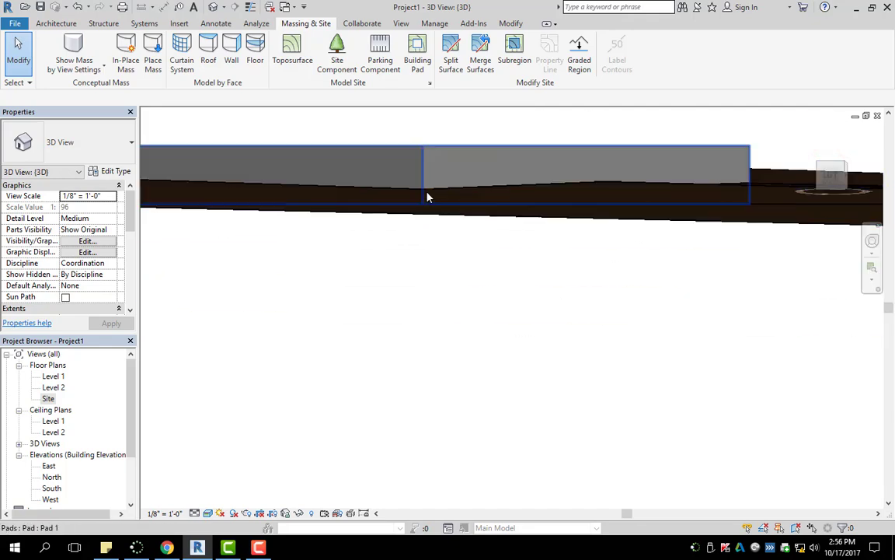
left_click(830, 171)
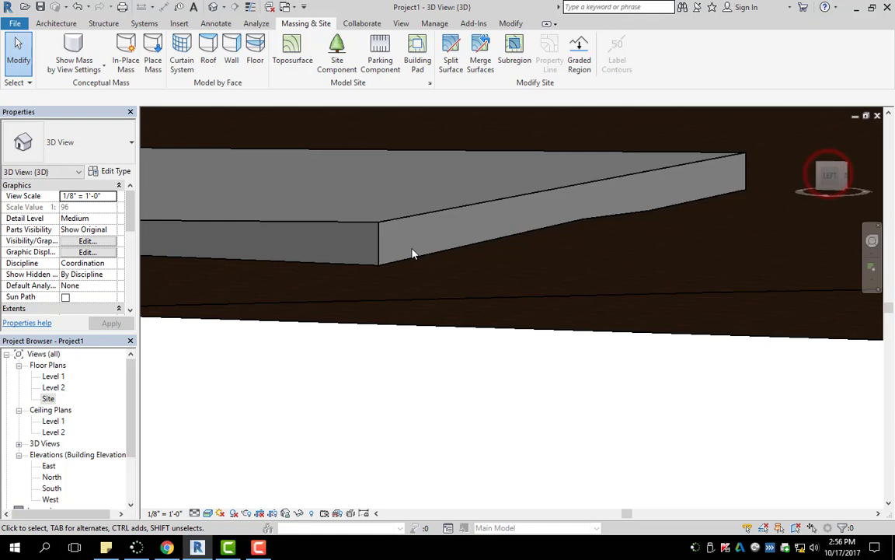
mouse_move(825, 176)
left_mouse_down()
mouse_move(816, 161)
mouse_move(838, 163)
mouse_move(809, 171)
left_mouse_up()
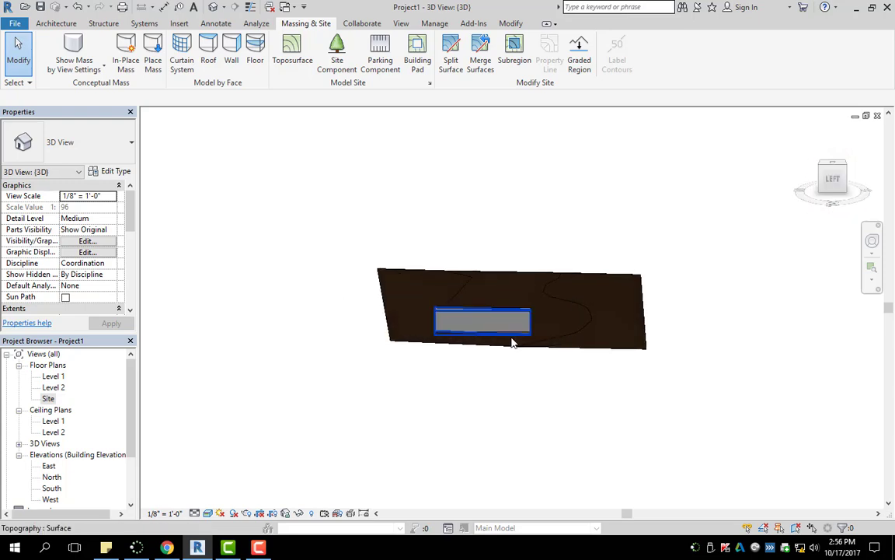
scroll(504, 329, "up", 3)
scroll(504, 329, "up", 1)
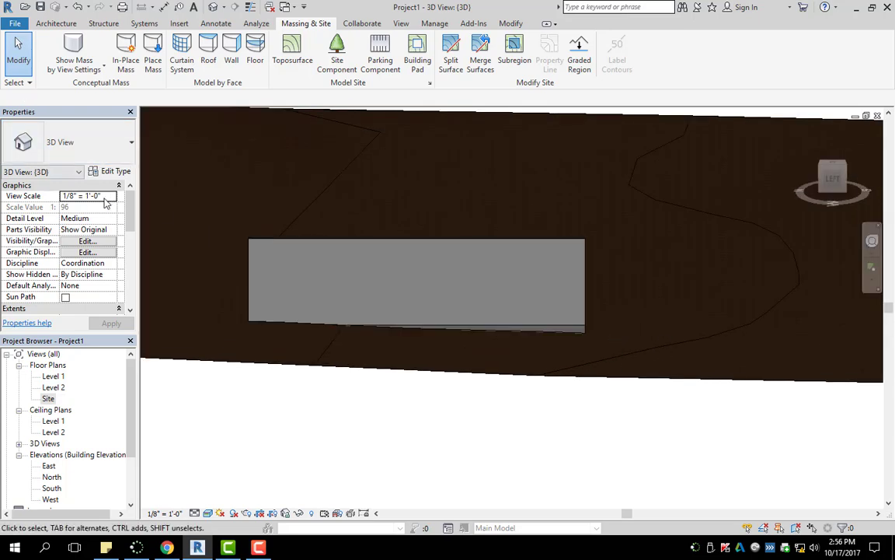
Lower the building pad by setting its height offset from Level 1 back to 1' 0".
left_click(515, 238)
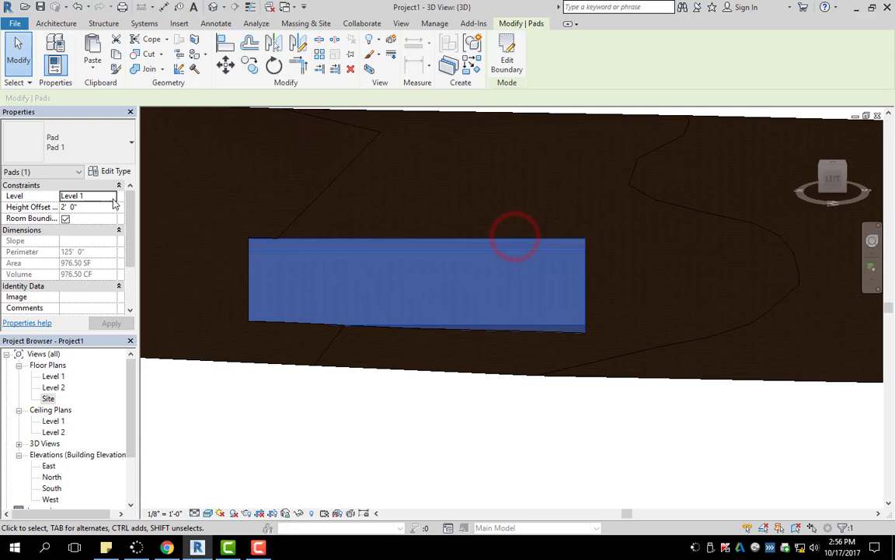
double_click(65, 207)
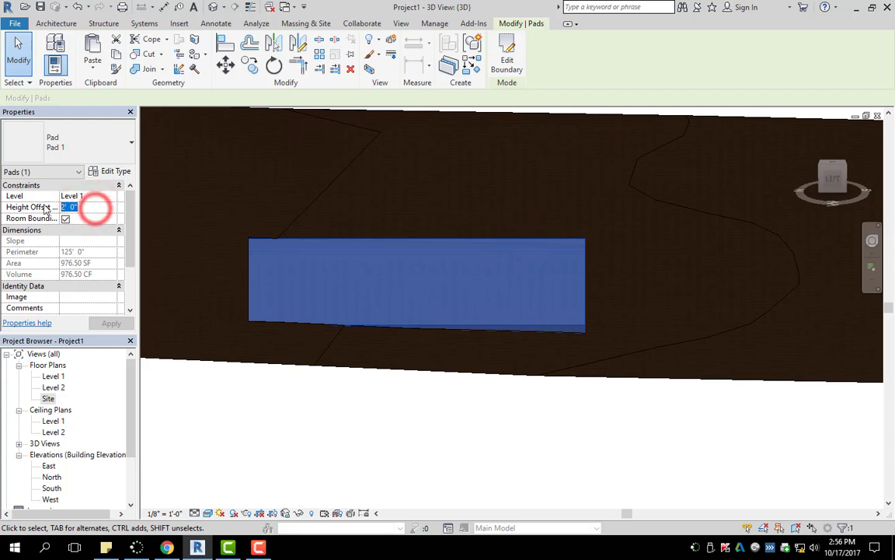
type("1")
left_click(557, 404)
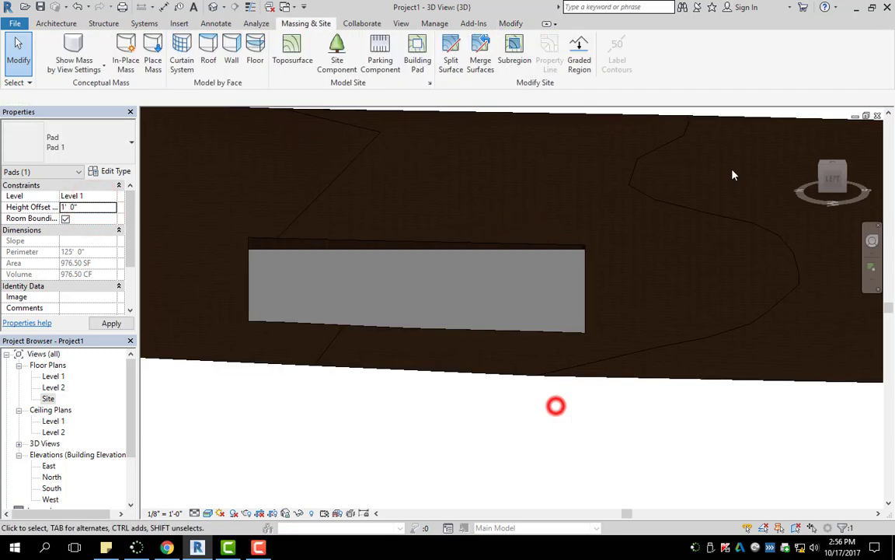
Inspect the lowered pad and its cut into the toposurface from the top-front-left isometric view.
scroll(732, 174, "down", 2)
left_click_drag(823, 180, 846, 181)
left_click(844, 176)
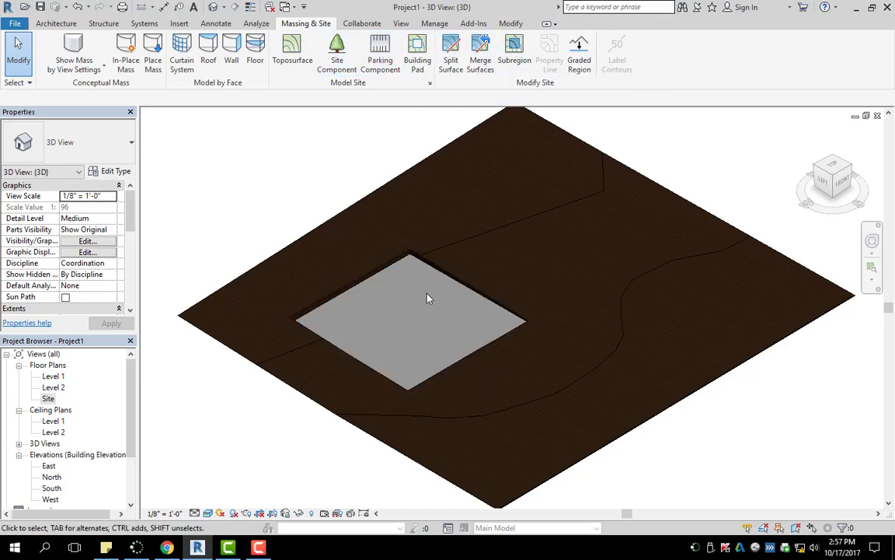
scroll(426, 298, "up", 3)
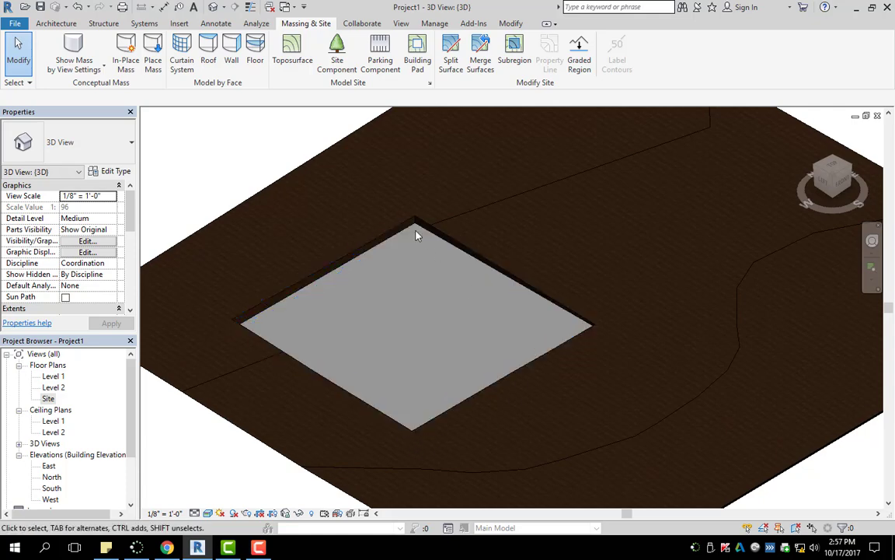
middle_click_drag(416, 235, 402, 280, "shift")
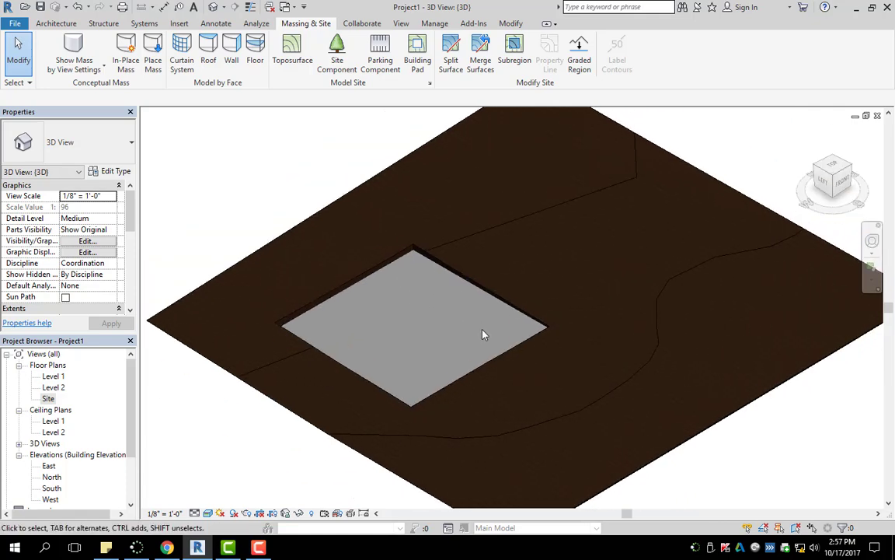